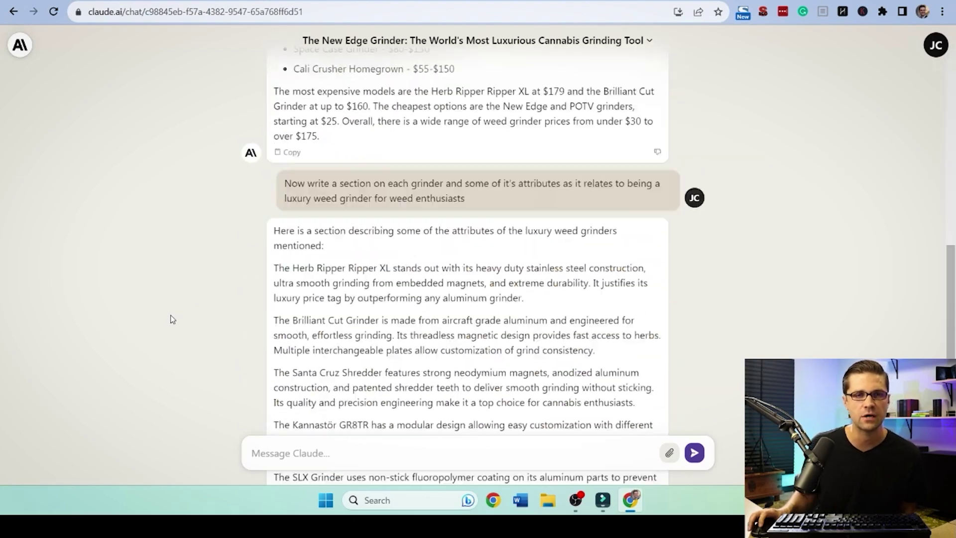
# Step: Review the luxury weed grinder conversation and read through its attached weedgrinders.txt source file
pyautogui.scroll(14, 170, 314)
pyautogui.scroll(1, 169, 316)
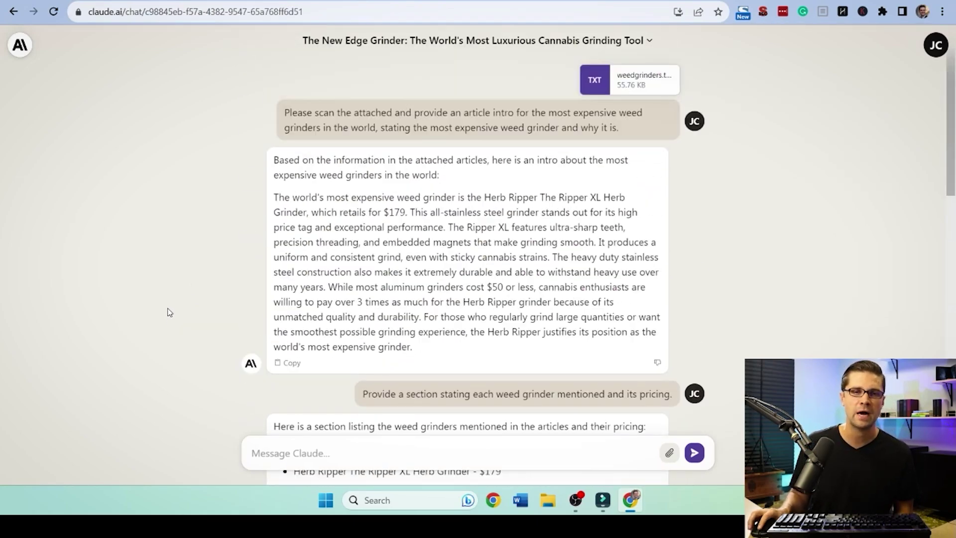
pyautogui.click(593, 83)
pyautogui.scroll(-15, 321, 286)
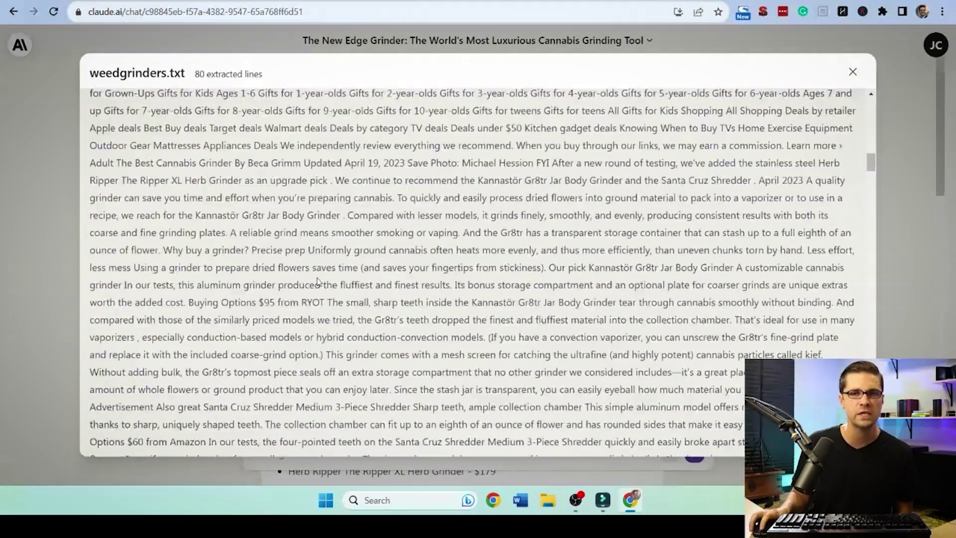
pyautogui.moveTo(870, 189); pyautogui.dragTo(871, 448)
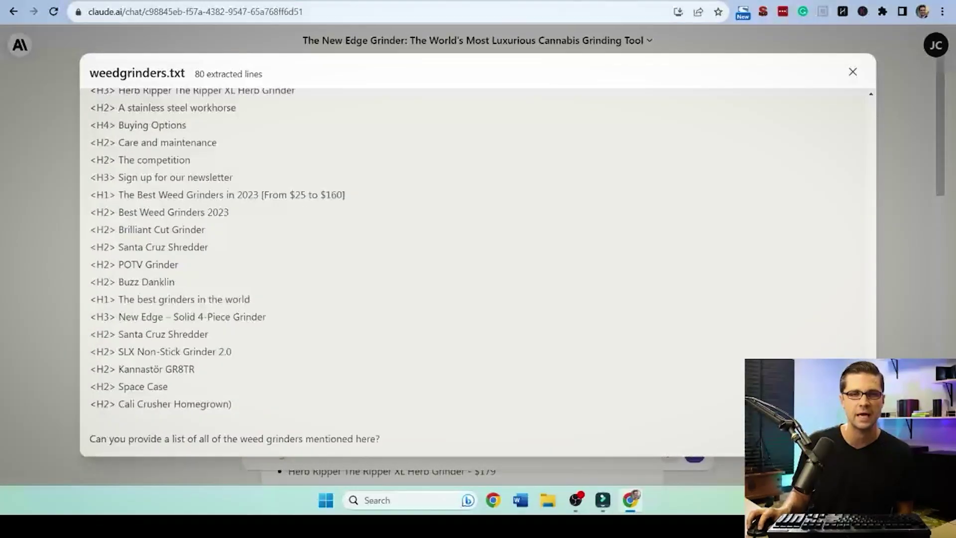
pyautogui.click(904, 335)
pyautogui.scroll(-14, 199, 273)
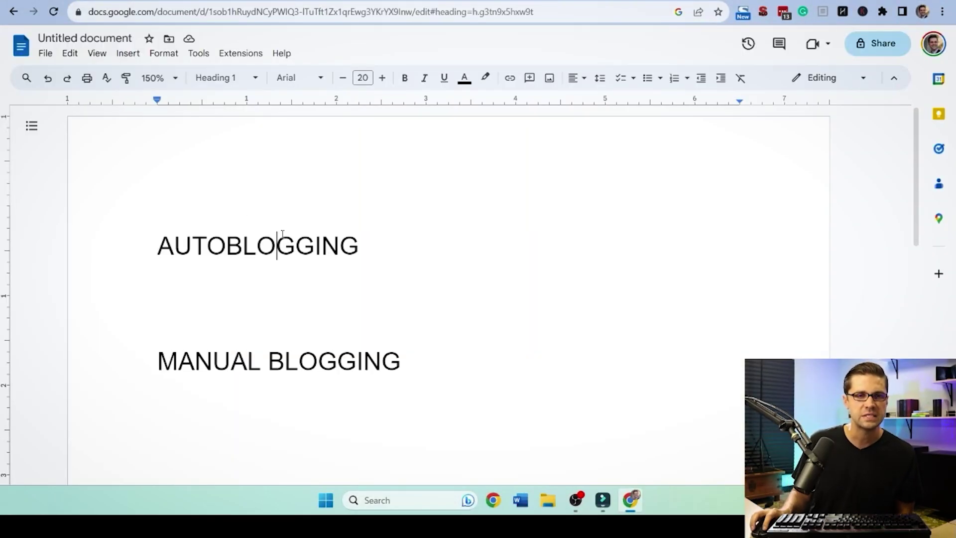
pyautogui.doubleClick(283, 235)
pyautogui.click(198, 361)
pyautogui.doubleClick(198, 361)
pyautogui.click(184, 300)
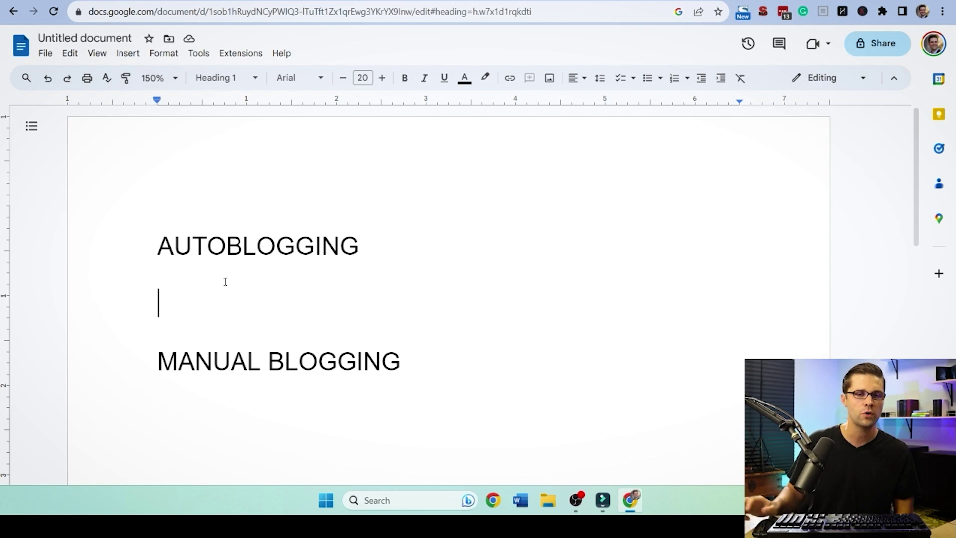
pyautogui.tripleClick(181, 234)
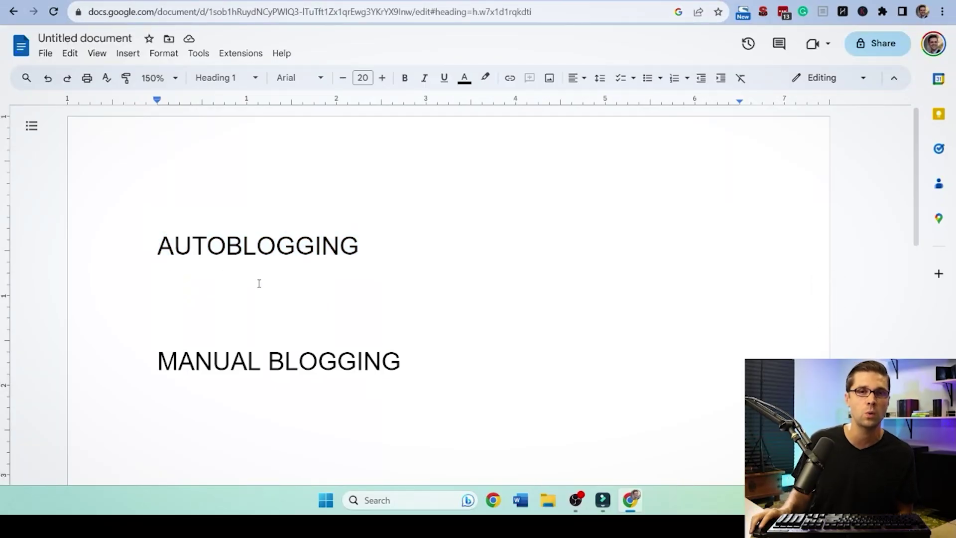
pyautogui.scroll(-3, 249, 284)
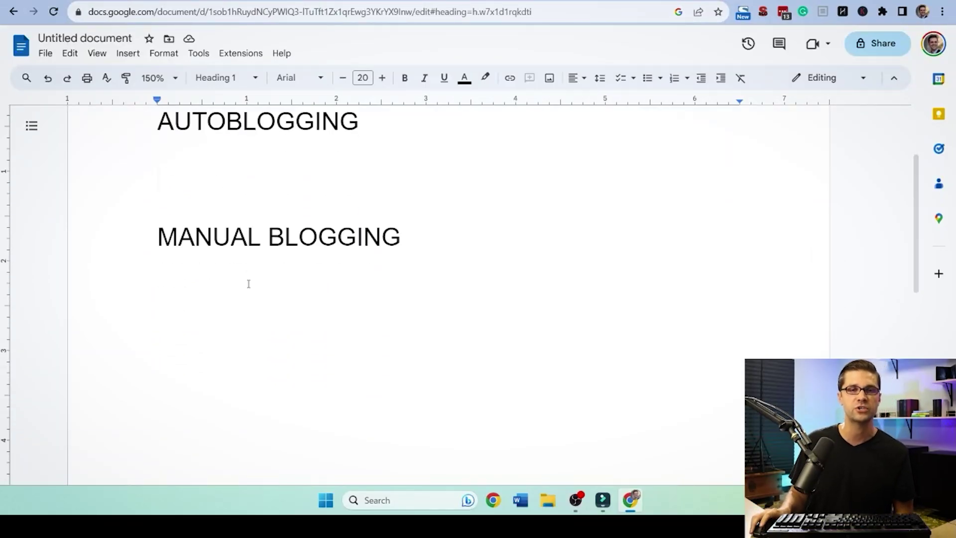
pyautogui.scroll(3, 247, 282)
pyautogui.tripleClick(211, 357)
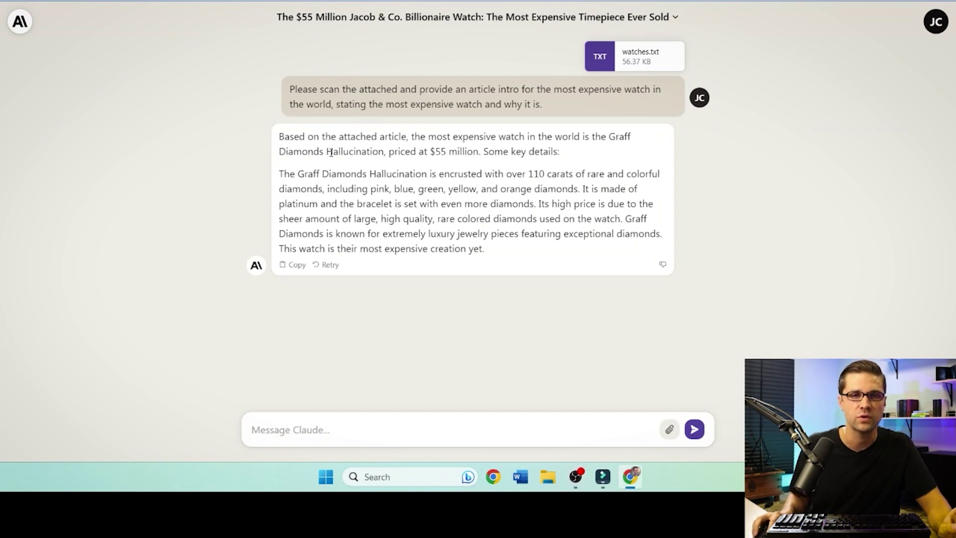
# Step: Read the generated article intro about the most expensive watch in the world in the watches conversation
pyautogui.moveTo(282, 137); pyautogui.dragTo(401, 152)
pyautogui.click(437, 141)
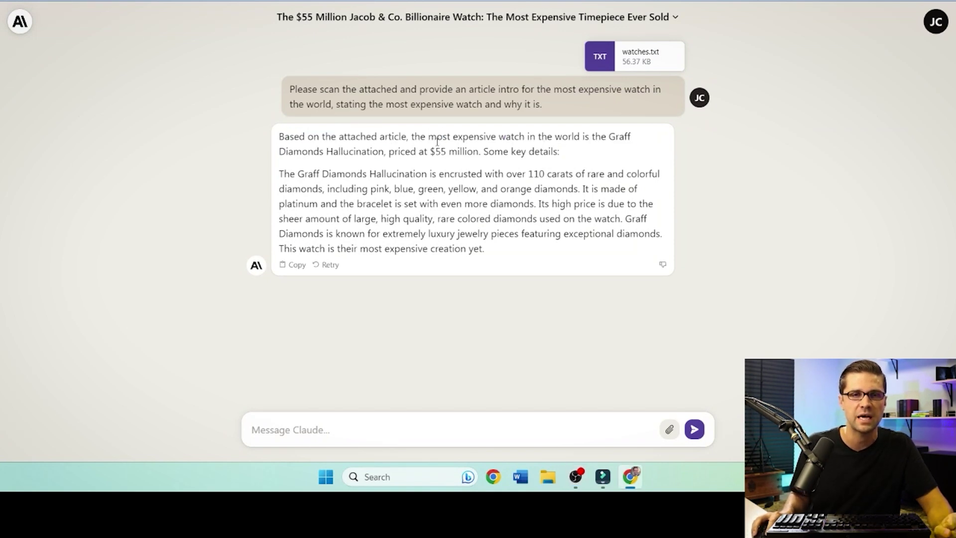
pyautogui.moveTo(603, 143); pyautogui.dragTo(607, 149)
pyautogui.click(587, 154)
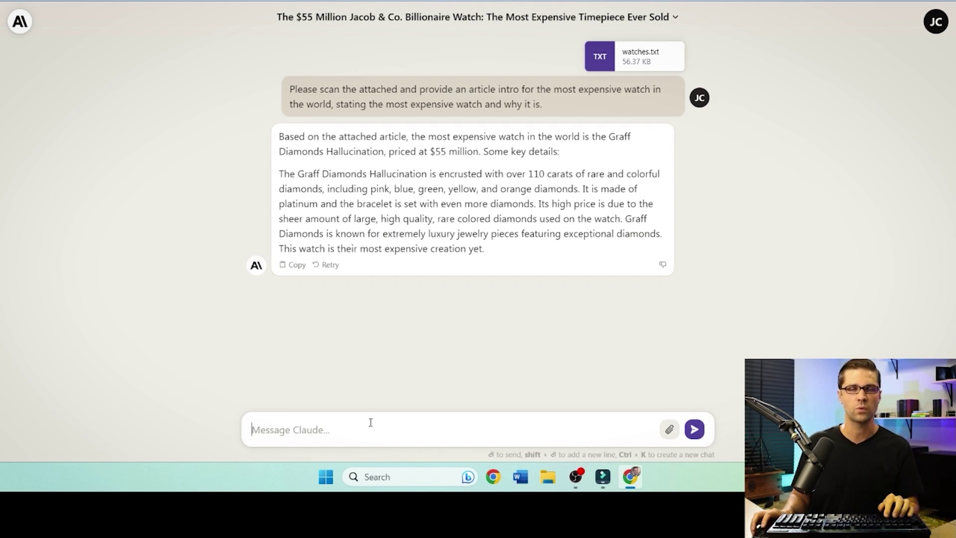
# Step: Open the attached watches.txt file and look through its extracted article text and headings
pyautogui.click(620, 53)
pyautogui.scroll(-10, 358, 208)
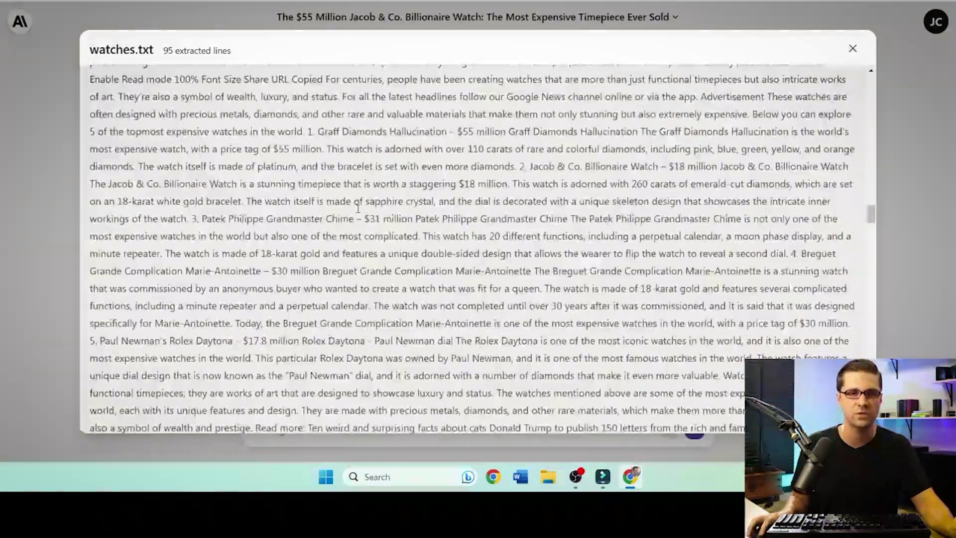
pyautogui.scroll(-15, 358, 208)
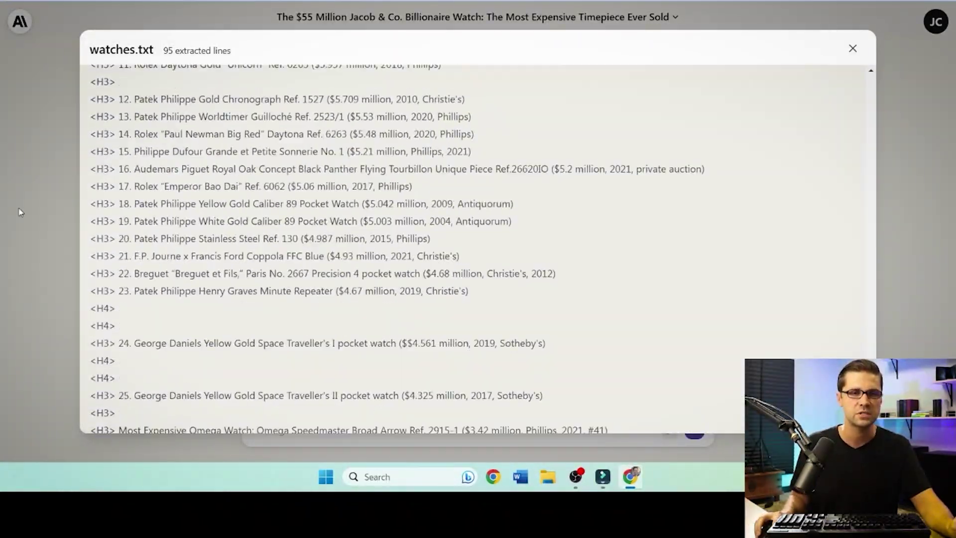
pyautogui.click(20, 211)
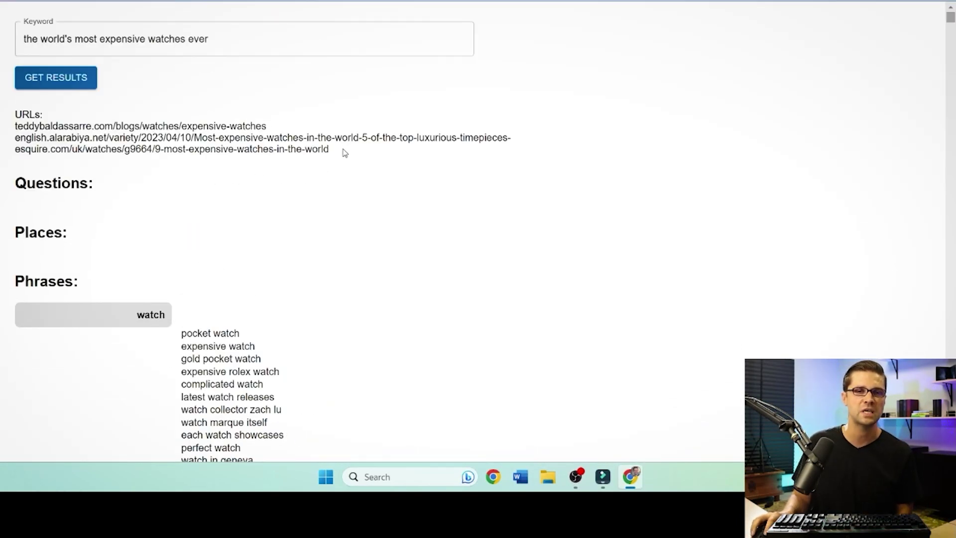
# Step: Examine the source URLs and related phrases in the keyword tool results for "the world's most expensive watches ever"
pyautogui.moveTo(25, 149); pyautogui.dragTo(15, 129)
pyautogui.scroll(-10, 305, 271)
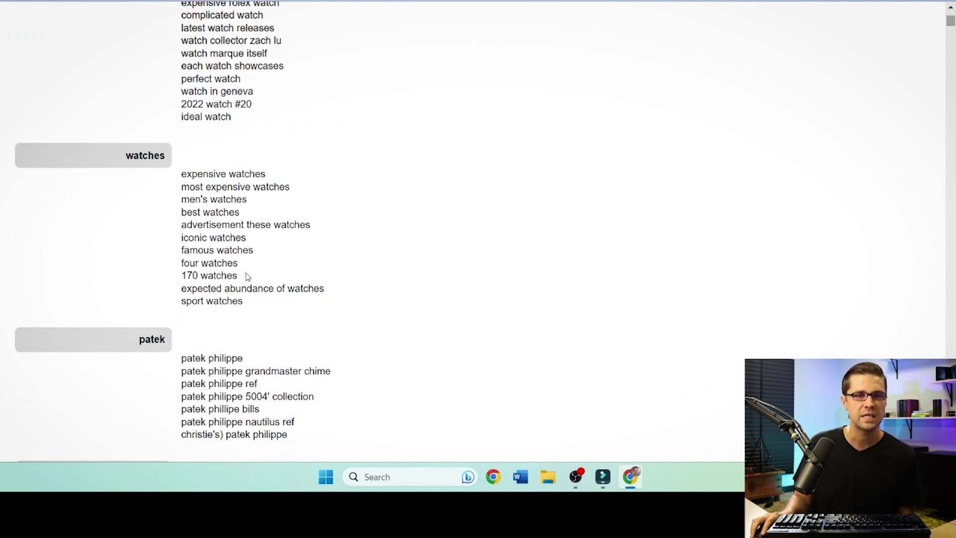
pyautogui.scroll(-15, 247, 277)
pyautogui.scroll(20, 235, 280)
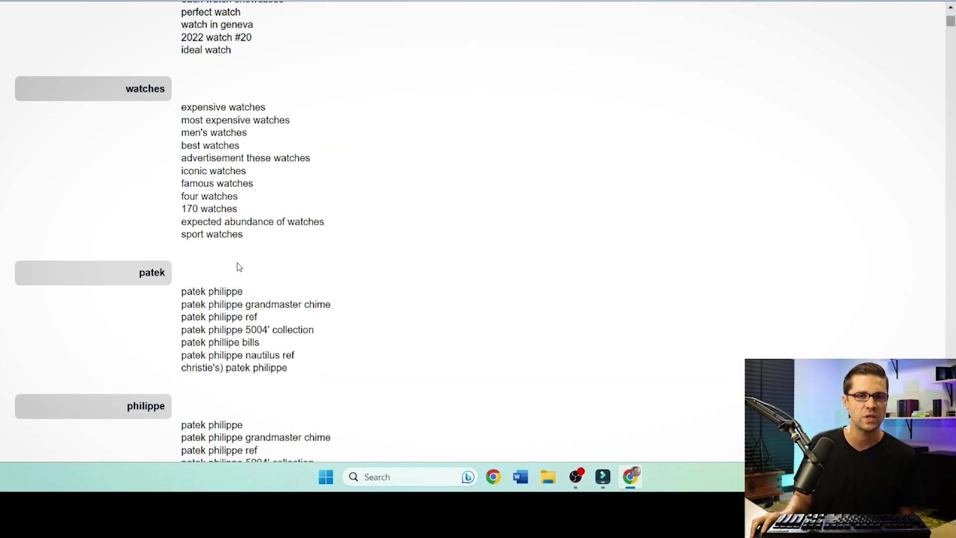
pyautogui.click(241, 289)
pyautogui.scroll(-20, 222, 299)
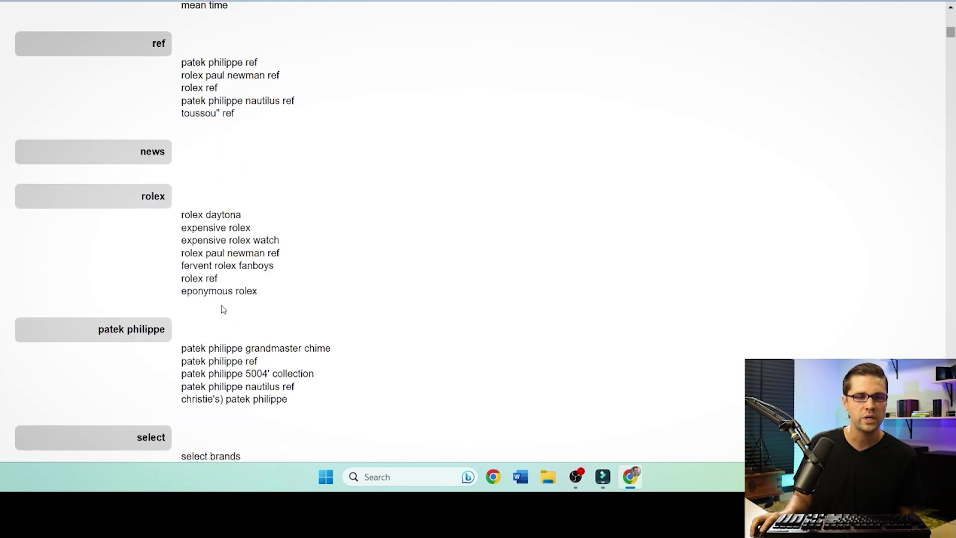
pyautogui.scroll(-20, 222, 305)
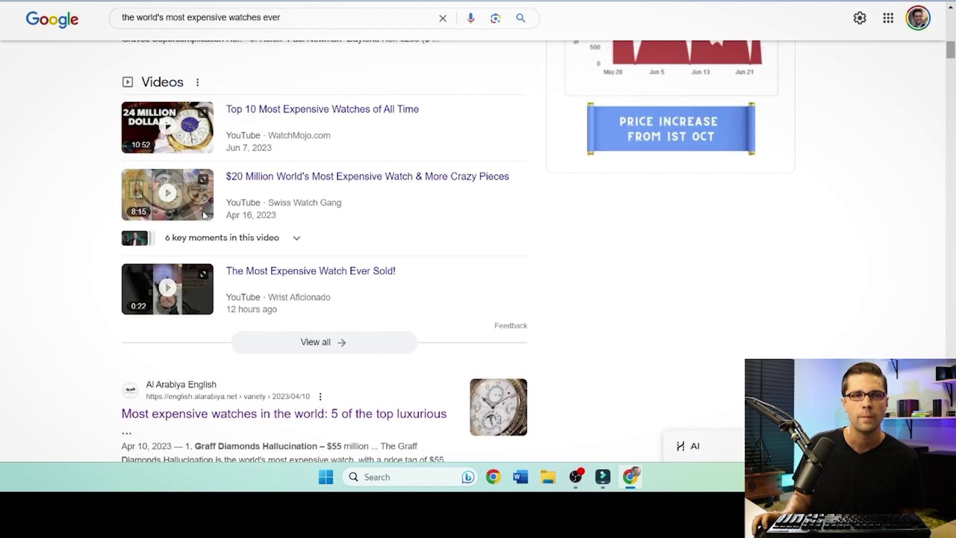
# Step: Look over the Google results for "the world's most expensive watches ever" and the competing L'Officiel article
pyautogui.scroll(15, 112, 97)
pyautogui.click(271, 36)
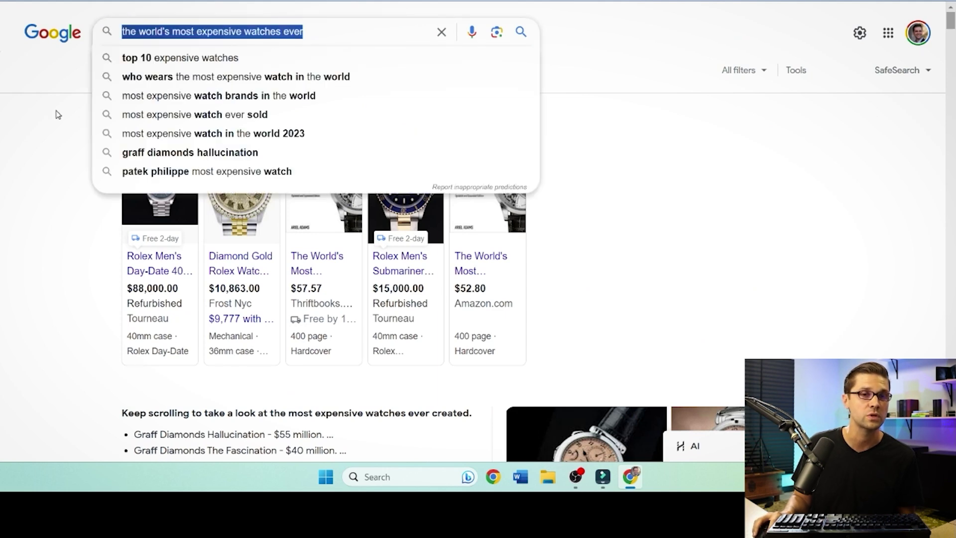
pyautogui.click(28, 177)
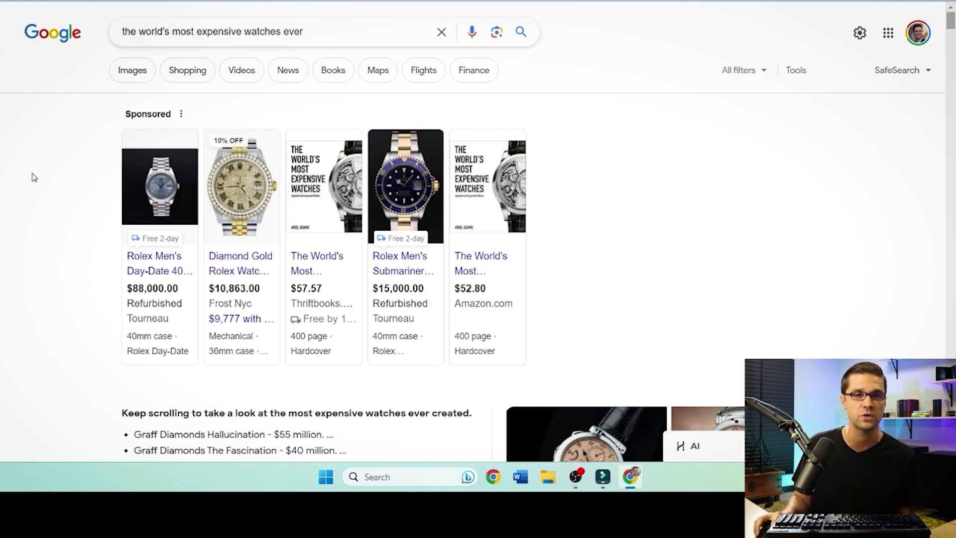
pyautogui.scroll(-6, 44, 188)
pyautogui.scroll(-8, 63, 253)
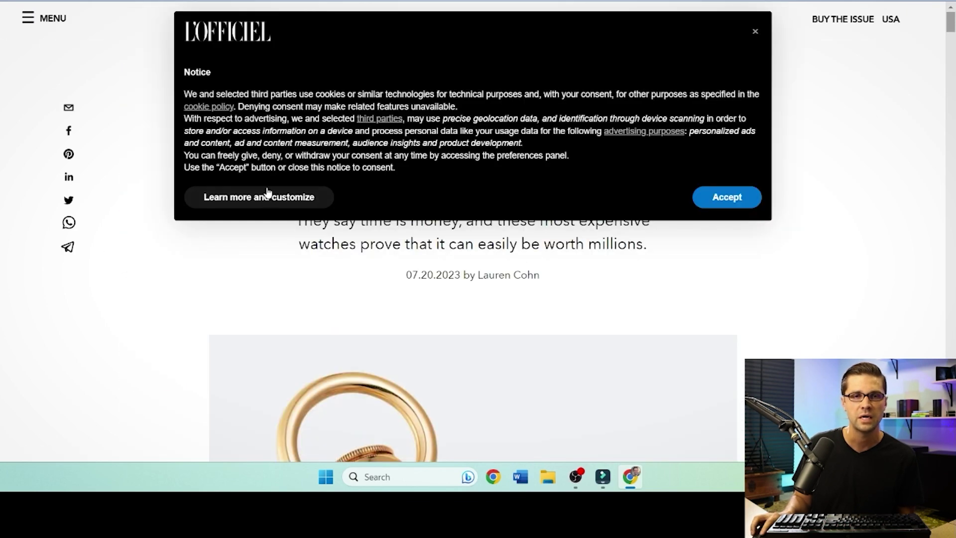
pyautogui.scroll(-10, 207, 241)
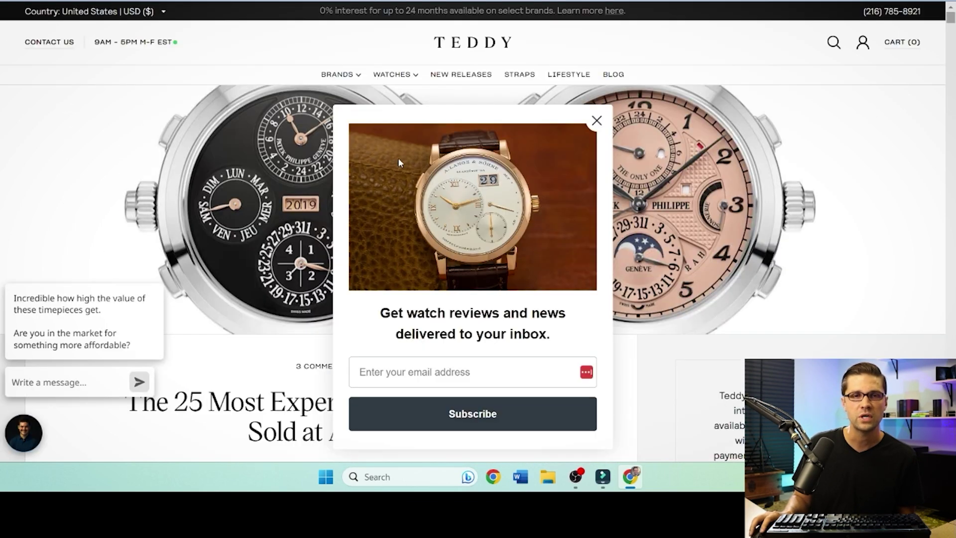
# Step: Inspect the HTML heading structure of the Teddy article on the most expensive watches with the SEO extension
pyautogui.scroll(-5, 327, 171)
pyautogui.scroll(5, 327, 171)
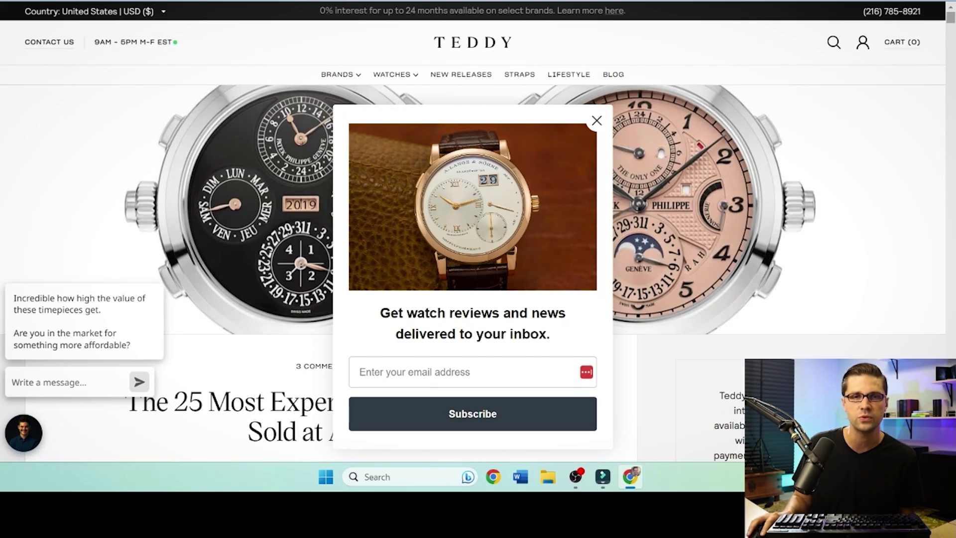
pyautogui.click(477, 23)
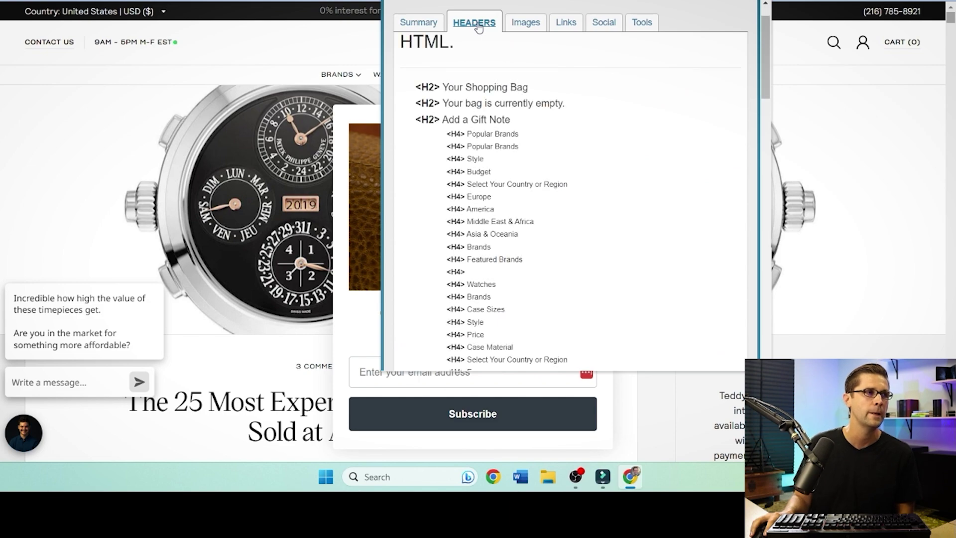
pyautogui.scroll(-10, 506, 199)
pyautogui.scroll(5, 506, 192)
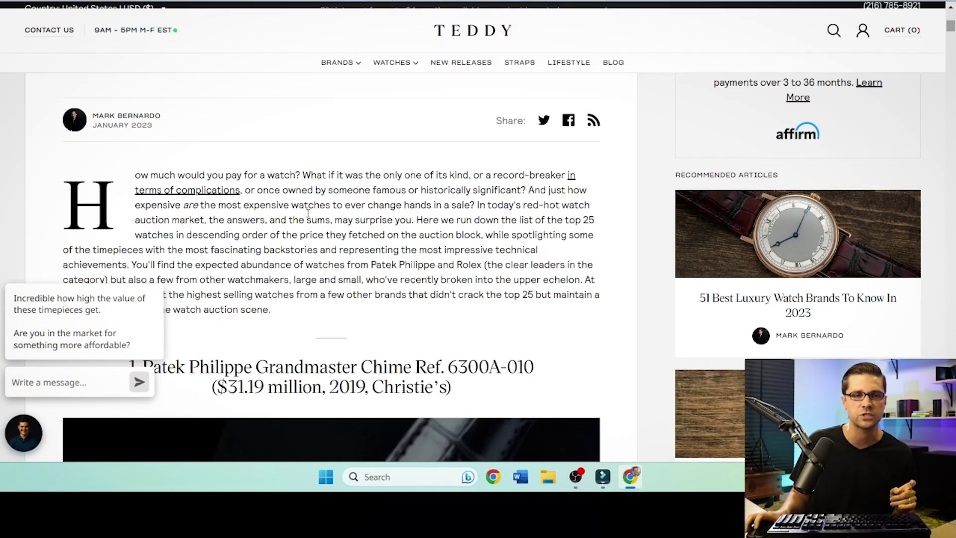
# Step: Read through the Teddy article "The 25 Most Expensive Watches Ever Sold at Auction" and its ranked watch sections
pyautogui.scroll(11, 274, 282)
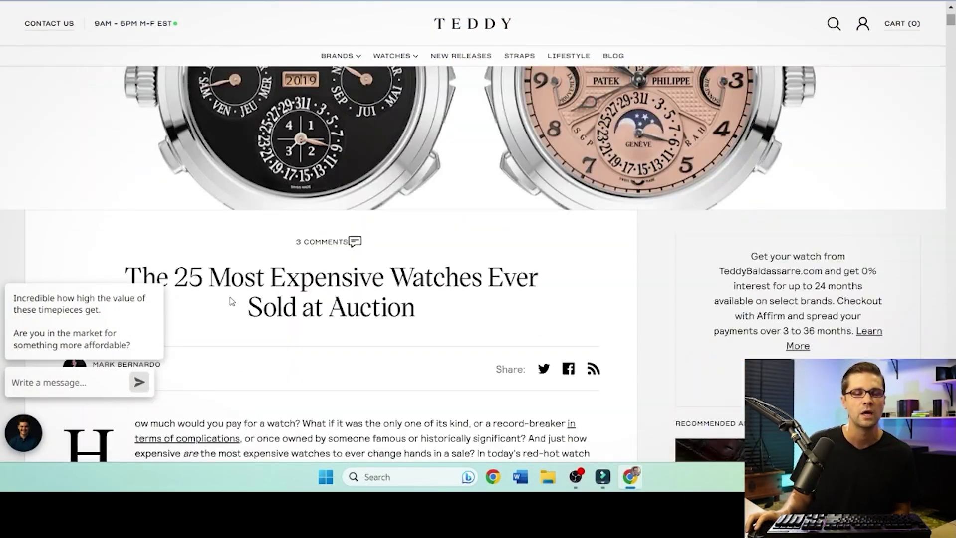
pyautogui.scroll(-10, 238, 313)
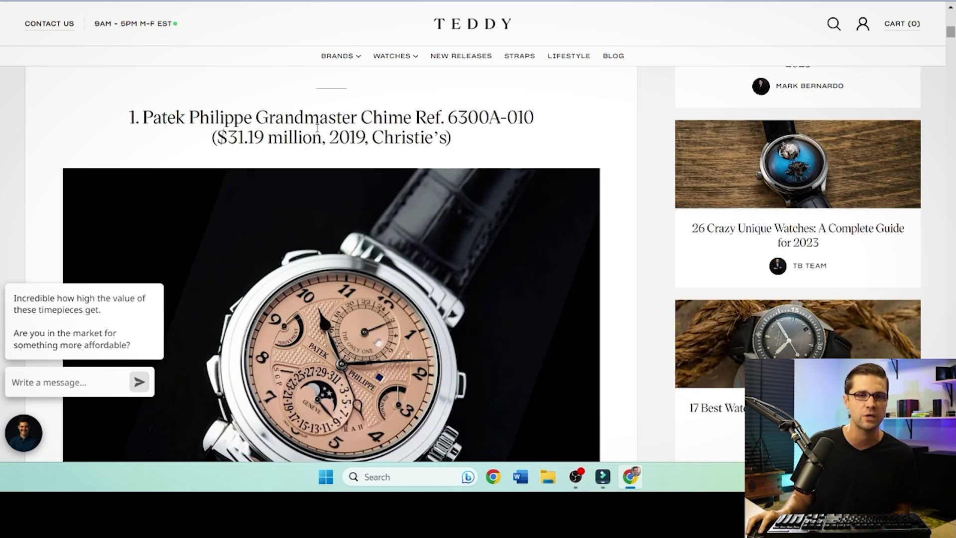
pyautogui.scroll(1, 290, 227)
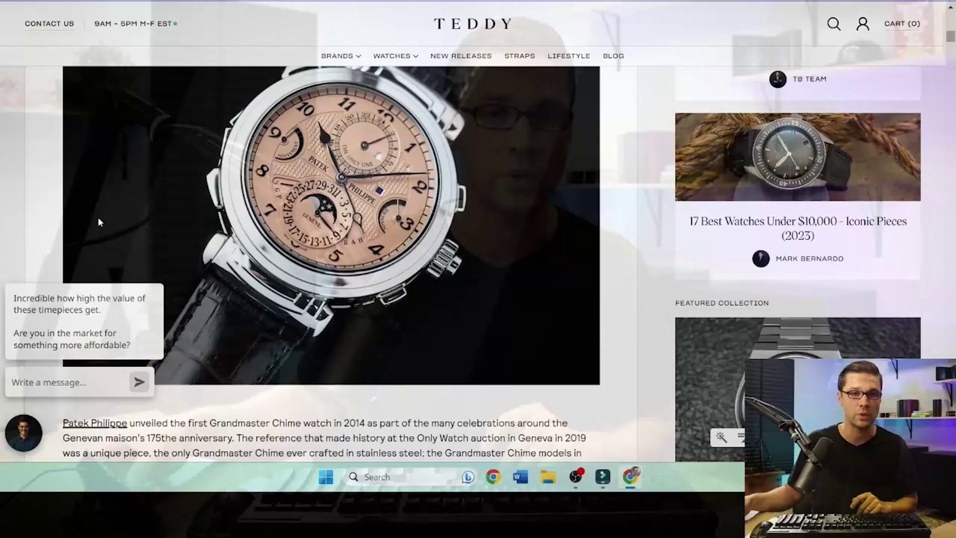
pyautogui.scroll(-6, 159, 232)
pyautogui.scroll(-15, 169, 238)
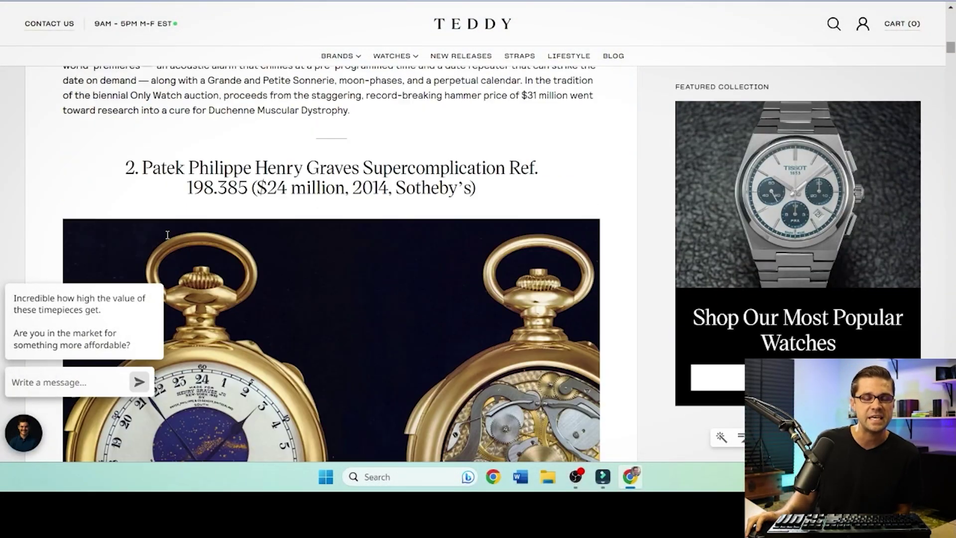
pyautogui.scroll(-20, 165, 285)
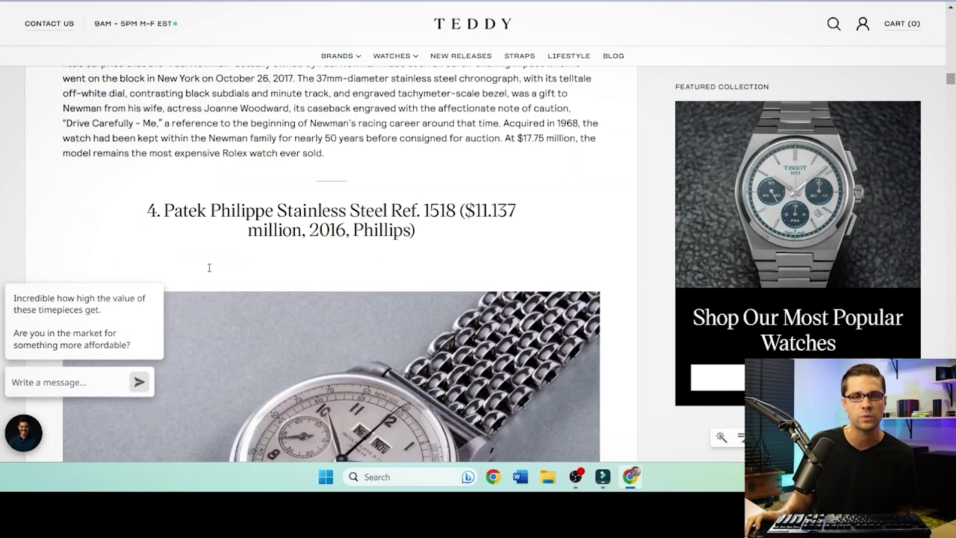
pyautogui.scroll(-3, 216, 270)
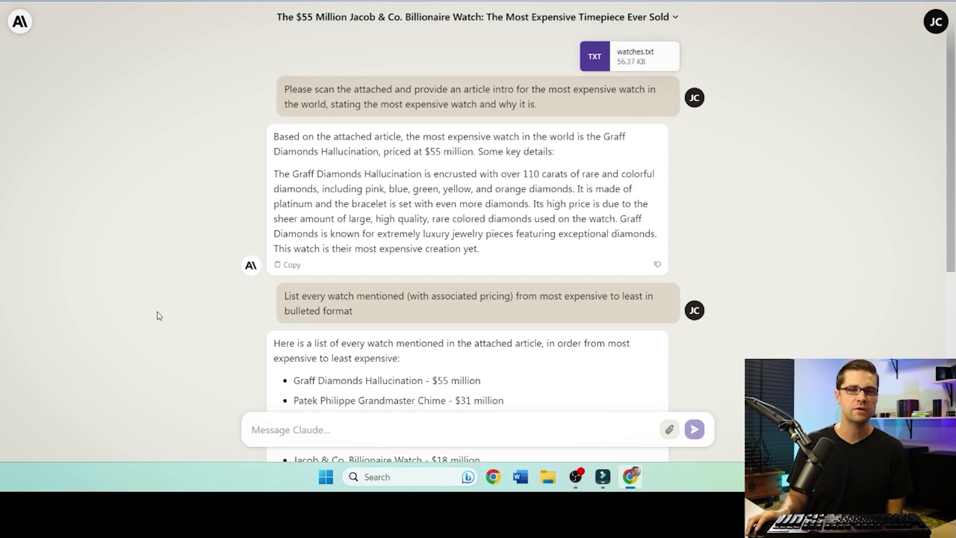
# Step: Review the generated bulleted list of watches with pricing in the Claude conversation, and ask "how many watches did you list?"
pyautogui.scroll(-1, 164, 311)
pyautogui.scroll(-2, 168, 308)
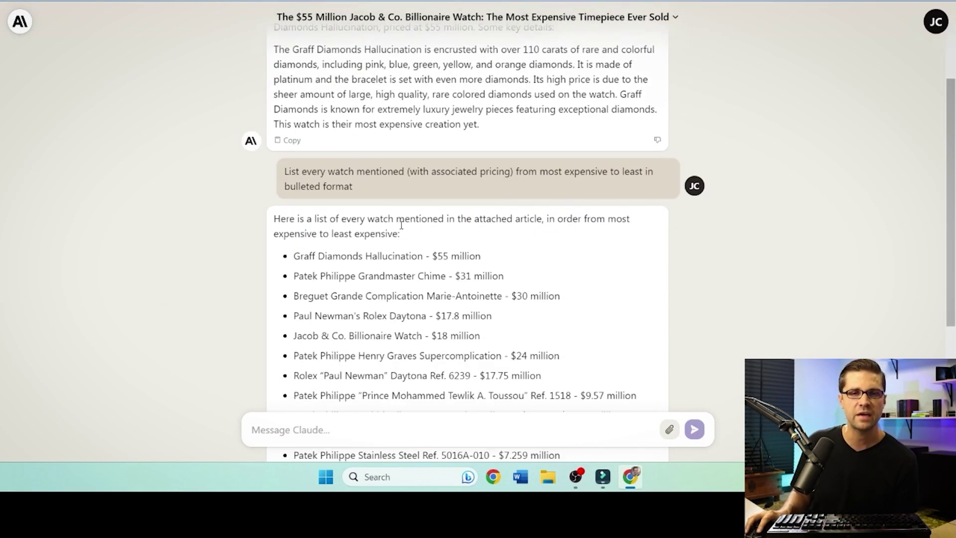
pyautogui.scroll(-3, 209, 230)
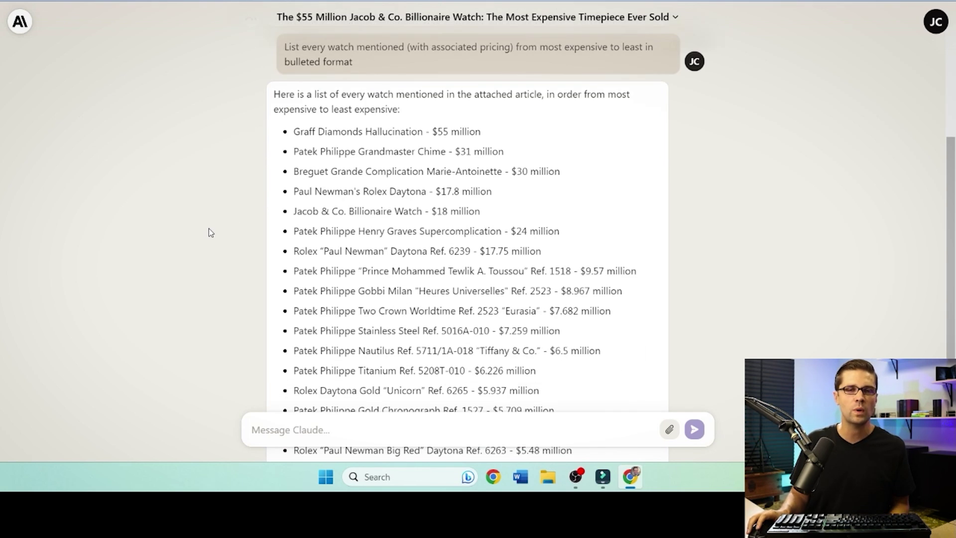
pyautogui.scroll(-4, 238, 224)
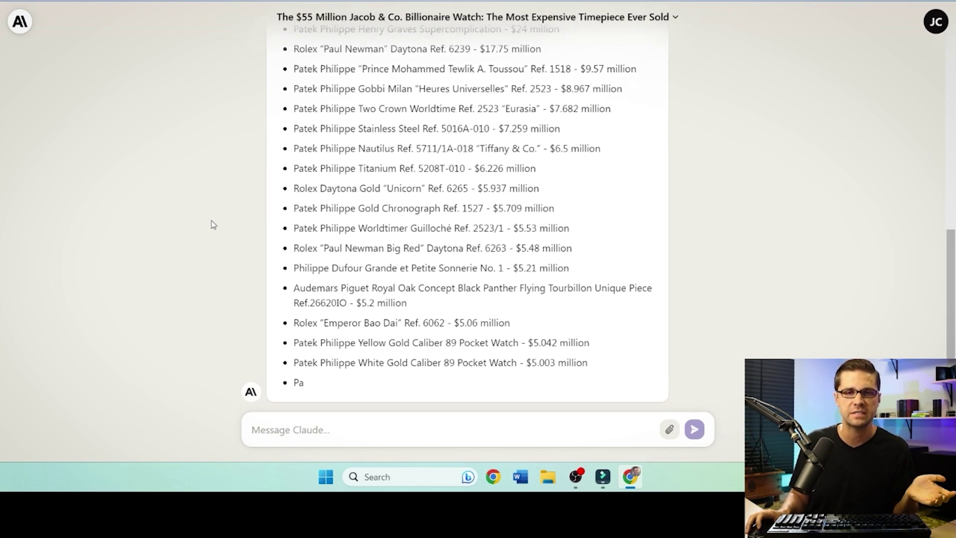
pyautogui.scroll(4, 213, 223)
pyautogui.scroll(-5, 213, 223)
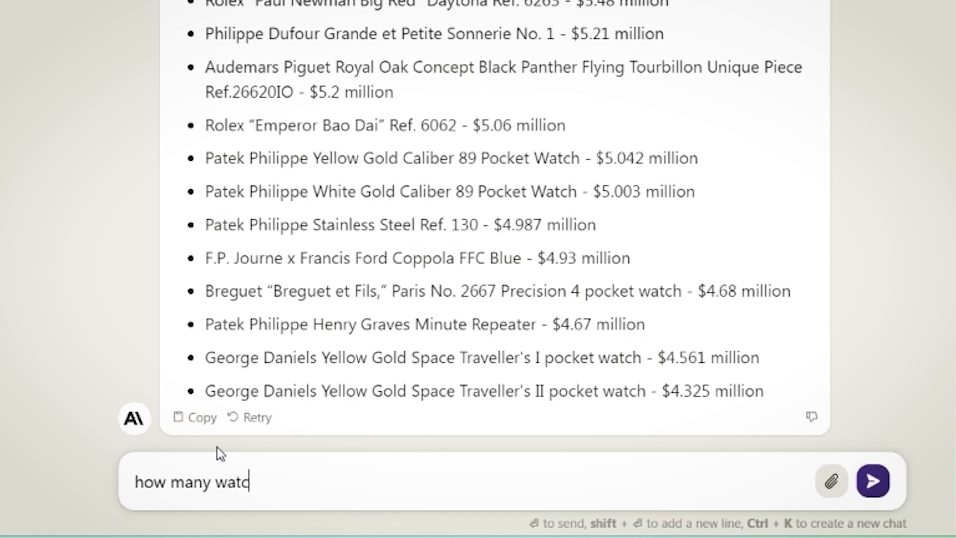
pyautogui.press('Return')
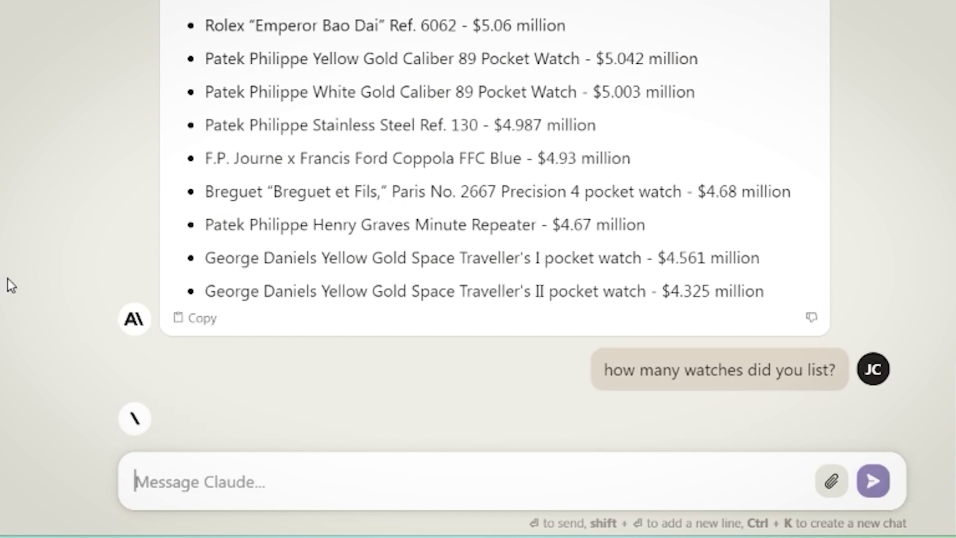
# Step: Read through the bulleted list of watches and their prices in the Claude answer, checking the descending order
pyautogui.scroll(15, 19, 277)
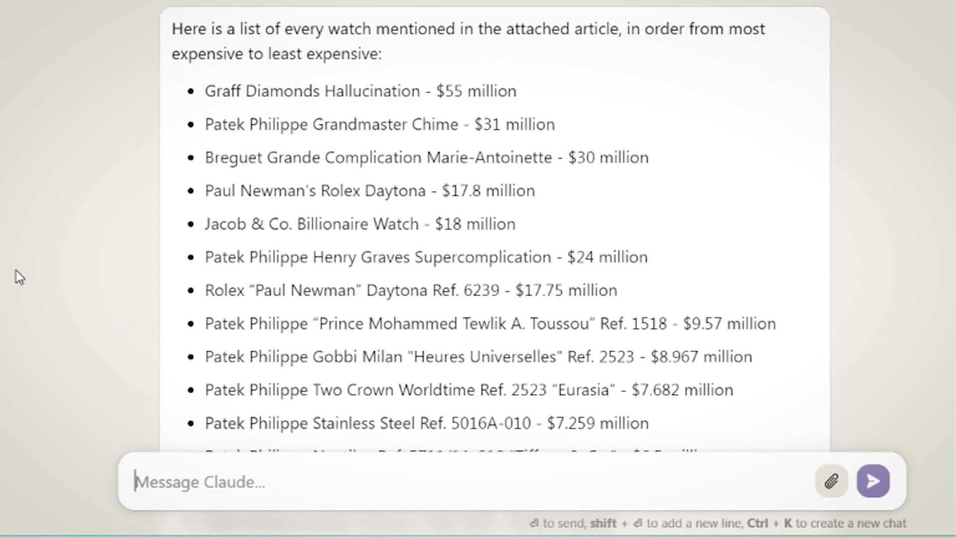
pyautogui.scroll(-8, 19, 273)
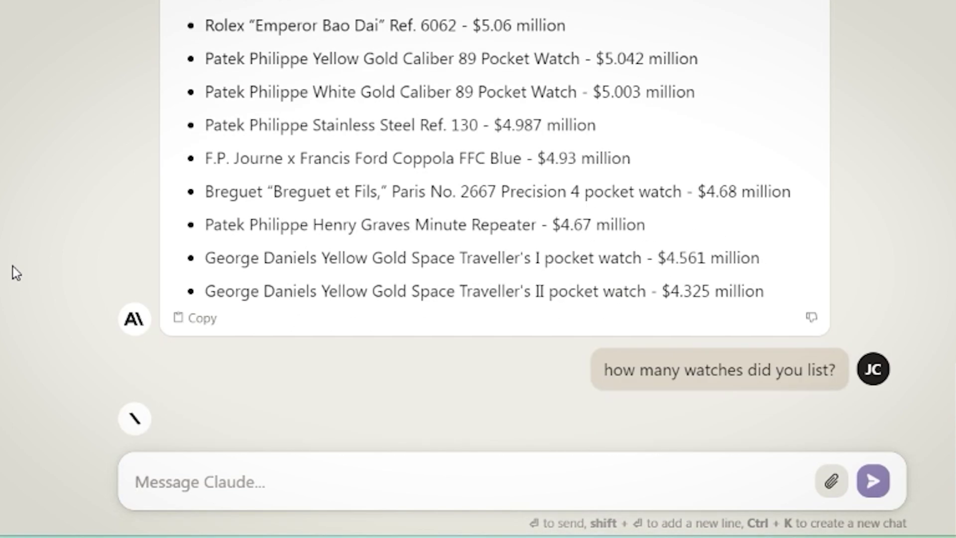
pyautogui.scroll(10, 13, 269)
pyautogui.scroll(2, 495, 224)
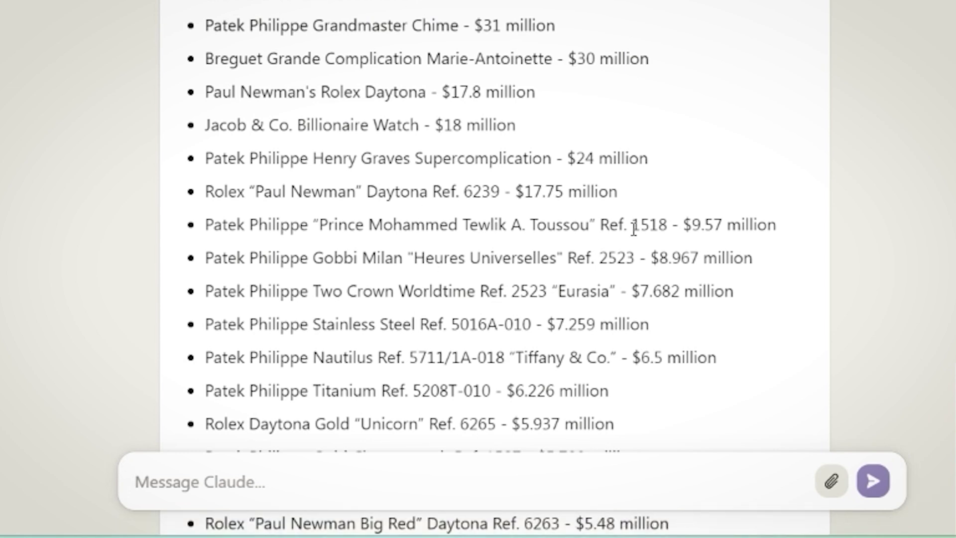
pyautogui.moveTo(669, 226); pyautogui.dragTo(728, 226)
pyautogui.click(300, 279)
pyautogui.scroll(-10, 309, 269)
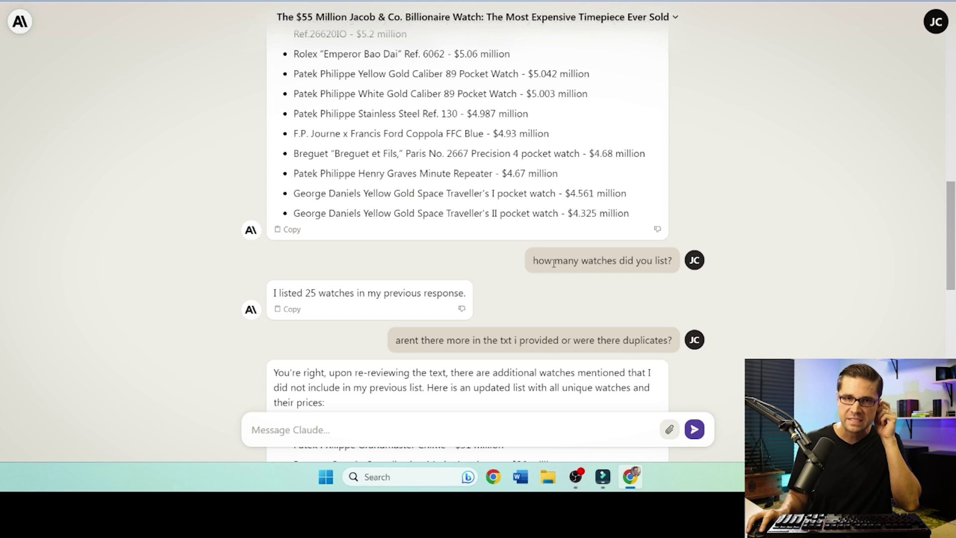
# Step: Review Claude's answer on the watch count, the follow-up question about missing or duplicate watches, and the updated list
pyautogui.tripleClick(316, 293)
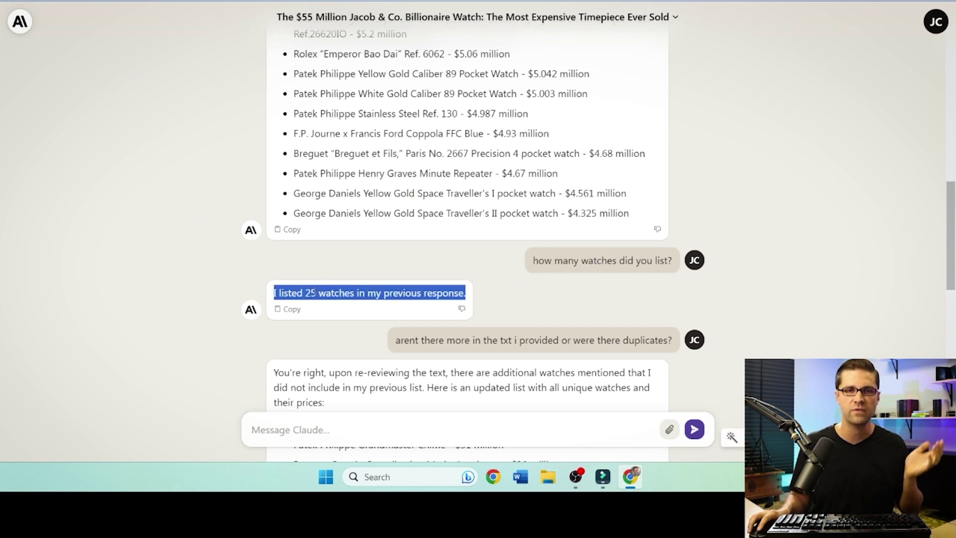
pyautogui.click(211, 264)
pyautogui.scroll(-3, 503, 211)
pyautogui.tripleClick(477, 216)
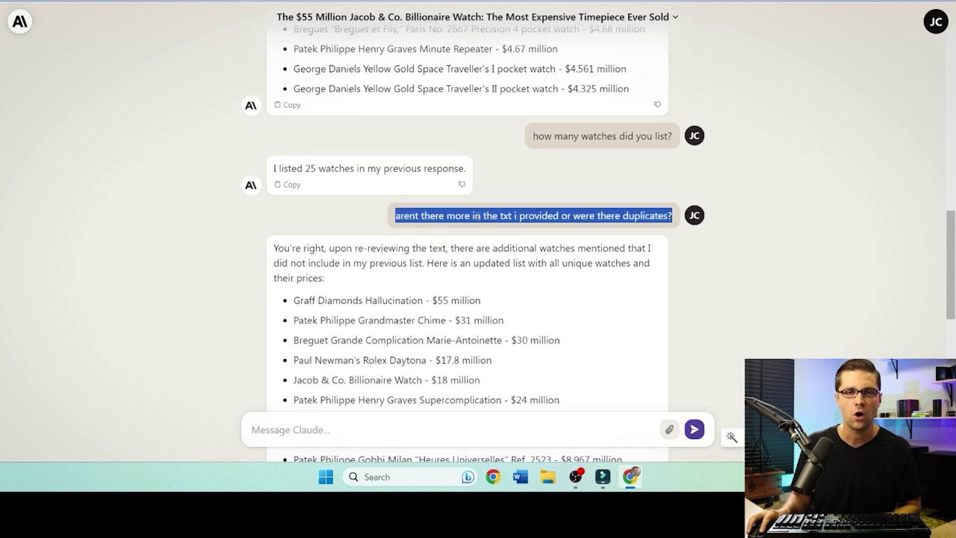
pyautogui.click(235, 273)
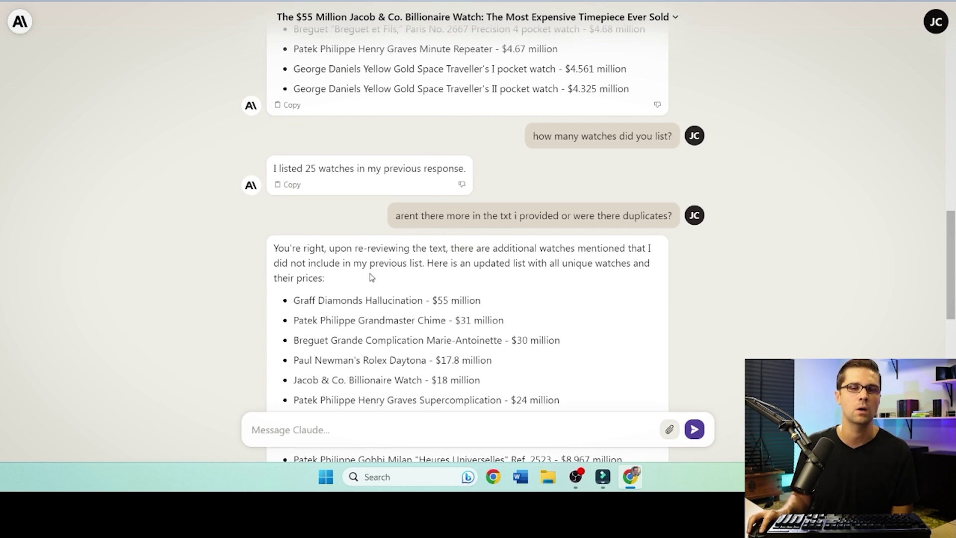
pyautogui.scroll(-10, 248, 289)
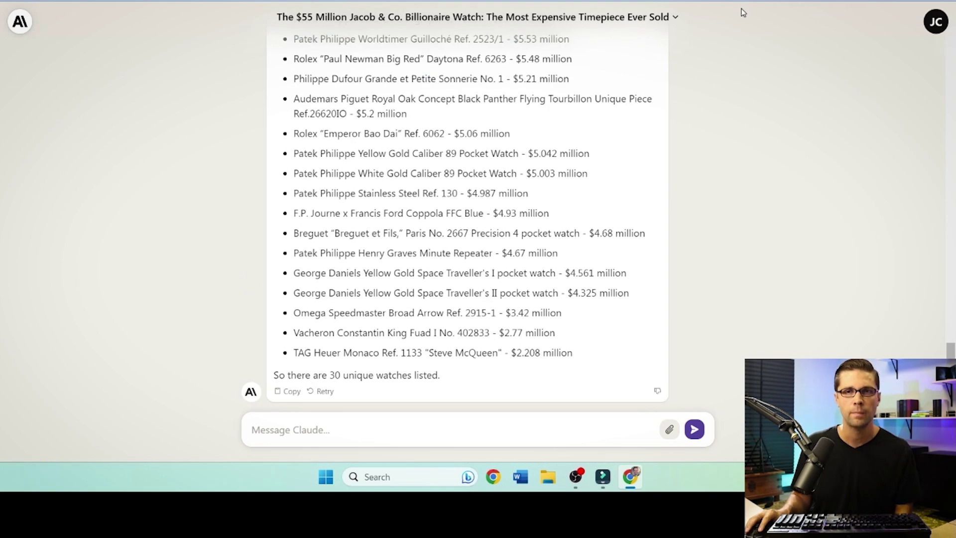
# Step: Switch to the Google Sheets spreadsheet and check how many rows the pasted watch list fills
pyautogui.hotkey('ctrl', 'Tab')
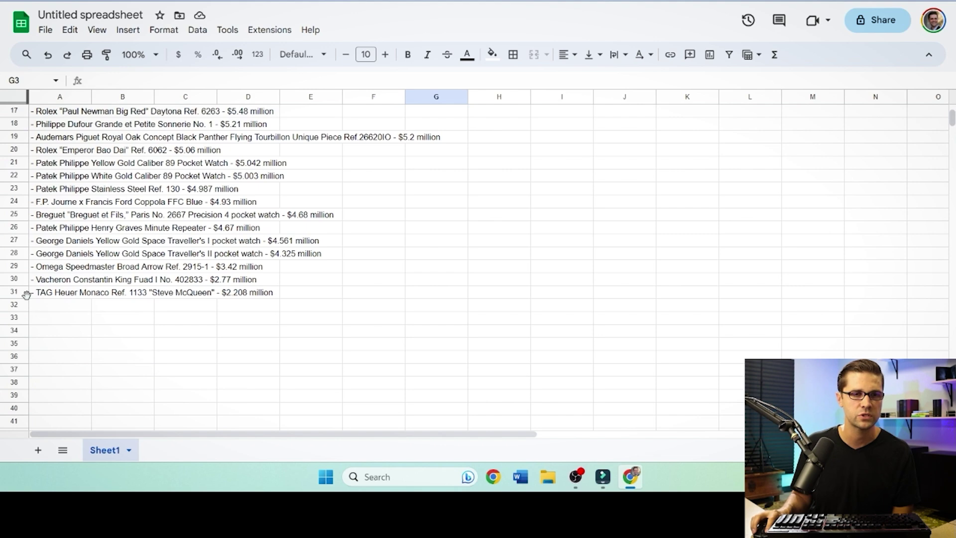
pyautogui.click(18, 292)
pyautogui.scroll(5, 229, 339)
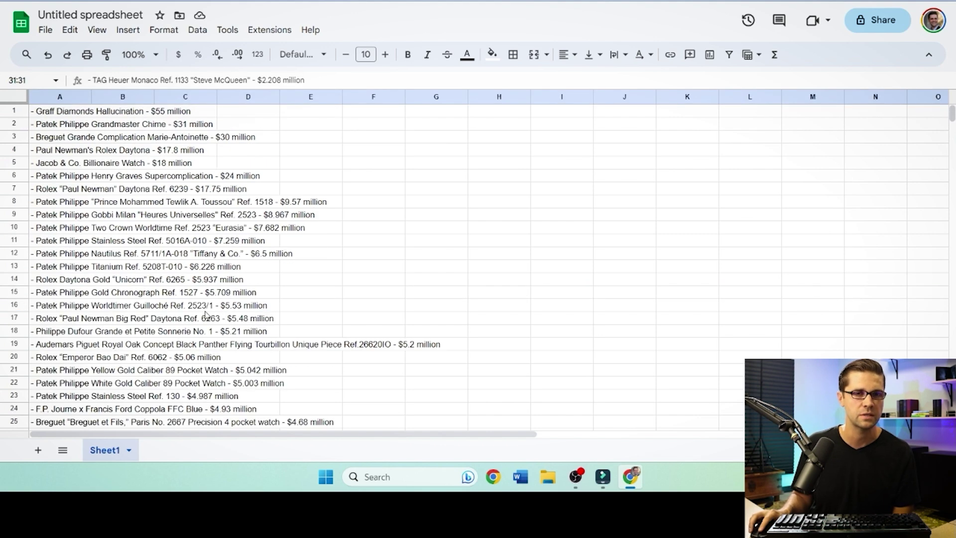
pyautogui.scroll(-3, 206, 313)
pyautogui.scroll(3, 188, 204)
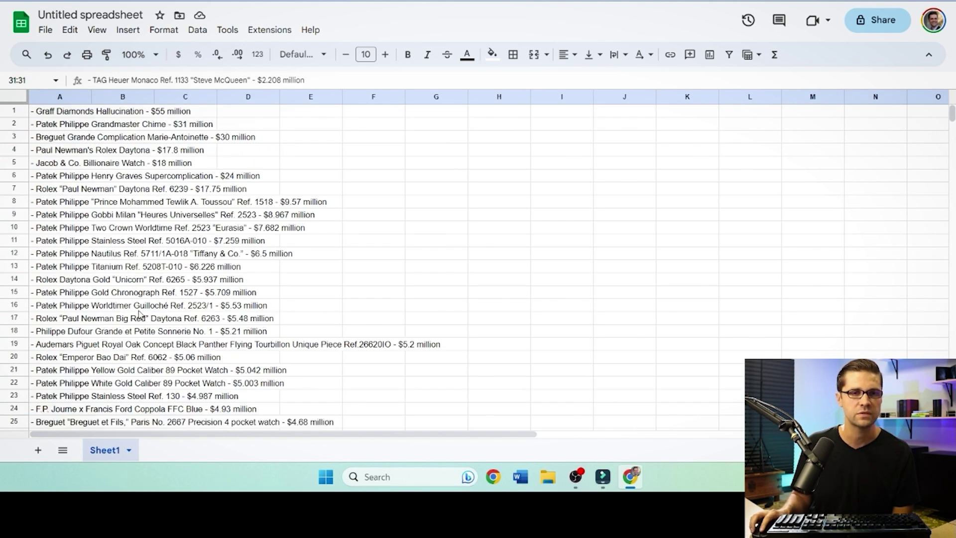
pyautogui.scroll(-4, 140, 313)
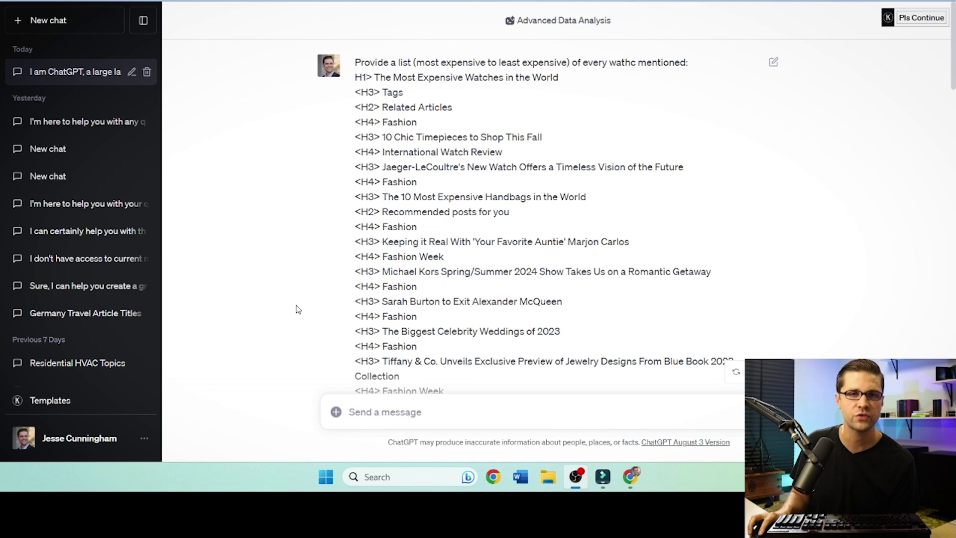
# Step: Examine the ChatGPT prompt and its numbered watch list, comparing it with the spreadsheet and Claude's list
pyautogui.moveTo(353, 69); pyautogui.dragTo(648, 62)
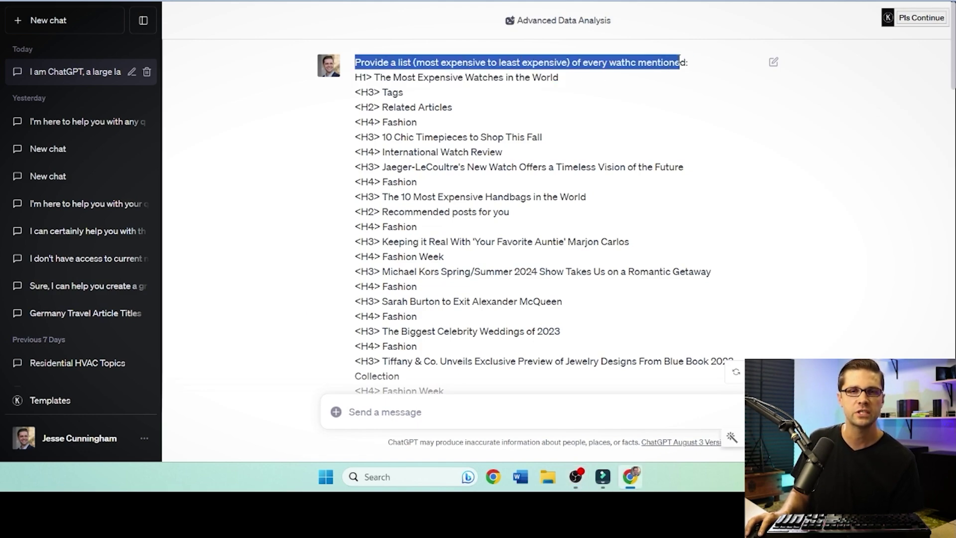
pyautogui.click(539, 72)
pyautogui.scroll(-15, 364, 244)
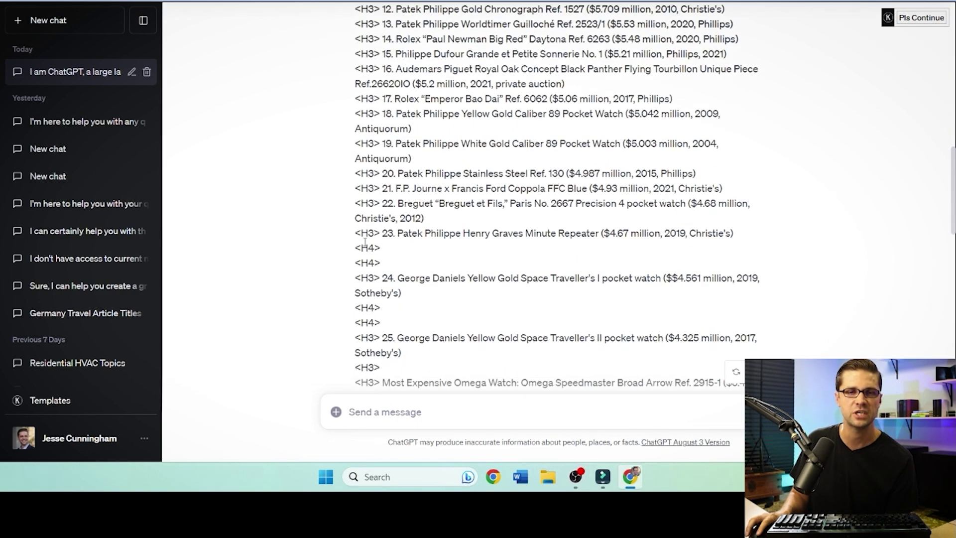
pyautogui.scroll(-7, 364, 244)
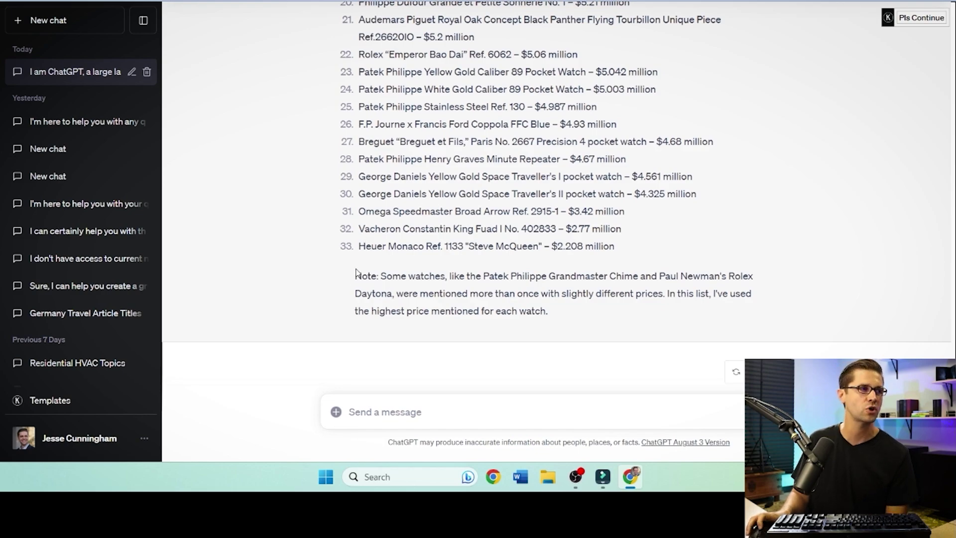
pyautogui.scroll(14, 356, 294)
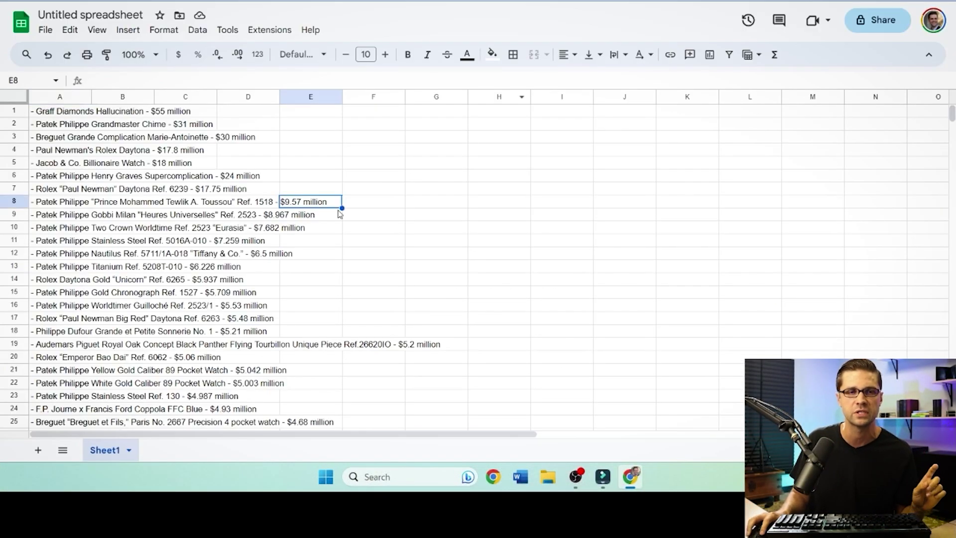
pyautogui.scroll(-5, 334, 284)
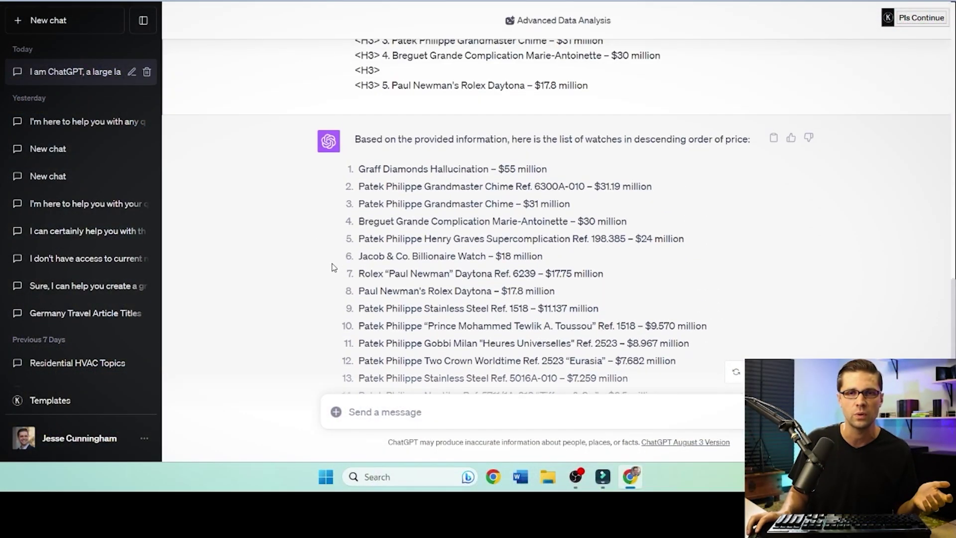
pyautogui.scroll(-8, 485, 179)
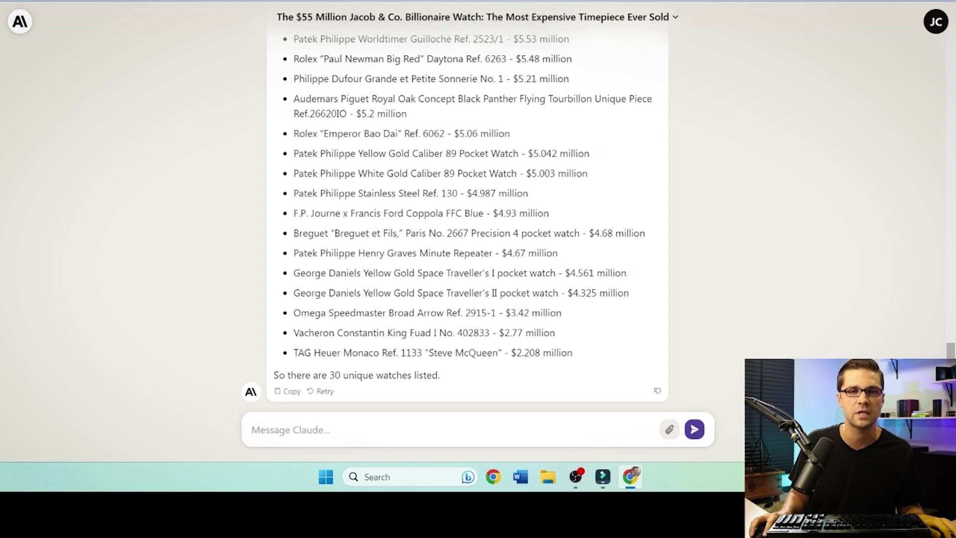
pyautogui.scroll(5, 201, 267)
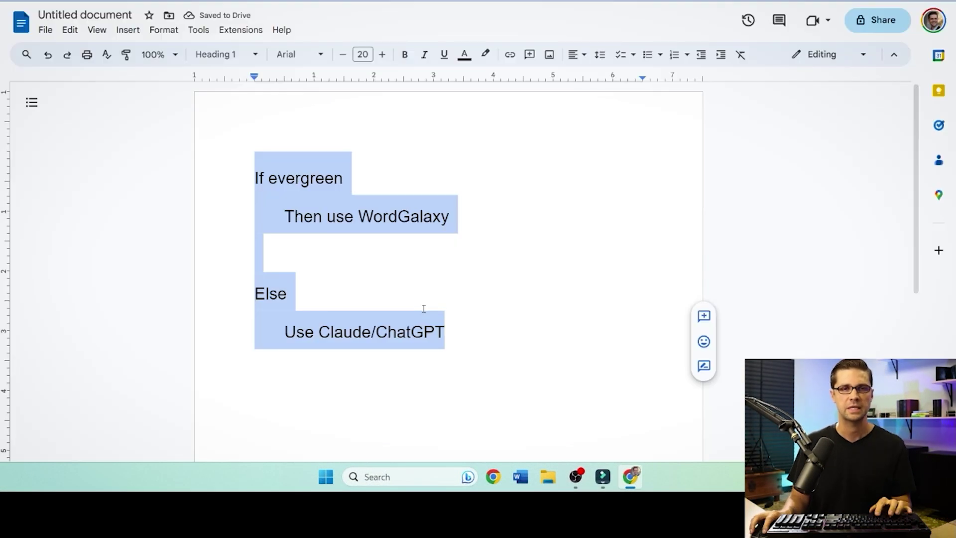
# Step: Make all the text of the evergreen, WordGalaxy and Claude/ChatGPT rule in the Google Docs document bold
pyautogui.hotkey('ctrl', 'b')
pyautogui.click(443, 254)
pyautogui.moveTo(259, 171); pyautogui.dragTo(453, 332)
pyautogui.click(454, 332)
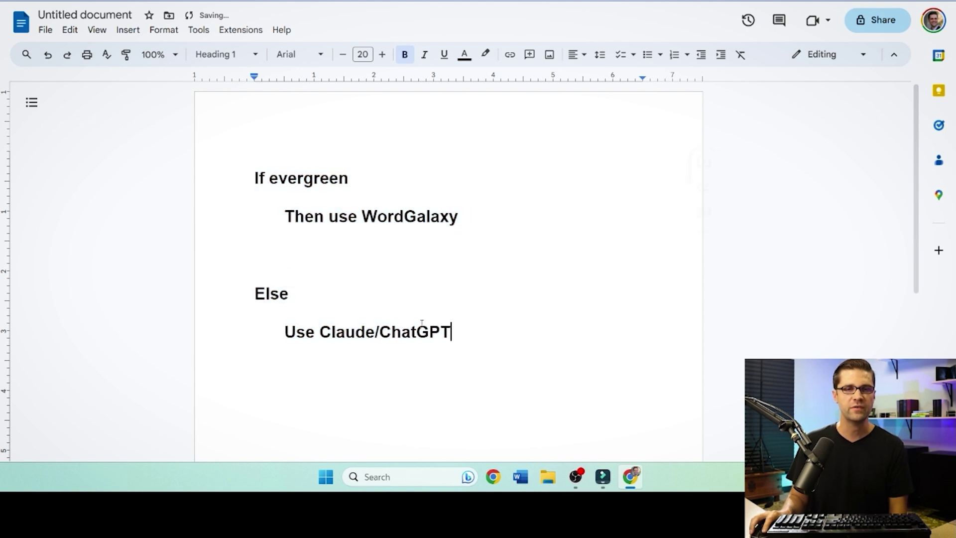
# Step: Go through the rule line by line: evergreen topics use WordGalaxy, everything else uses Claude/ChatGPT
pyautogui.moveTo(255, 178); pyautogui.dragTo(384, 181)
pyautogui.click(280, 215)
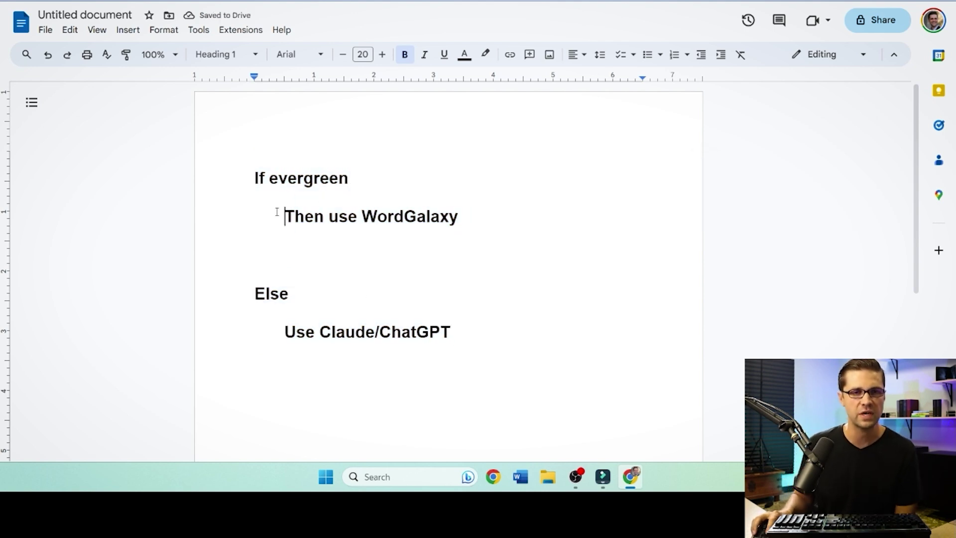
pyautogui.click(459, 216)
pyautogui.press('Down')
pyautogui.press('End')
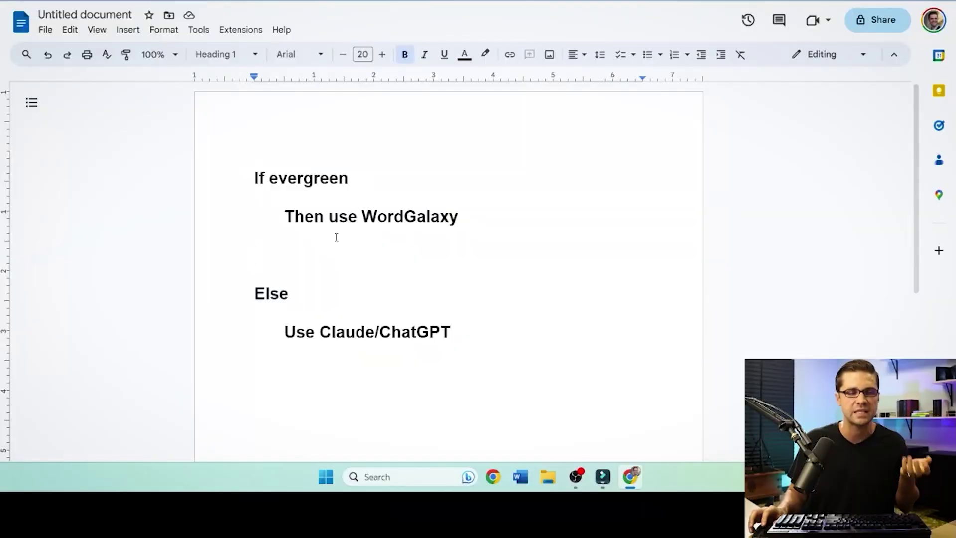
pyautogui.moveTo(290, 220); pyautogui.dragTo(514, 216)
pyautogui.click(514, 216)
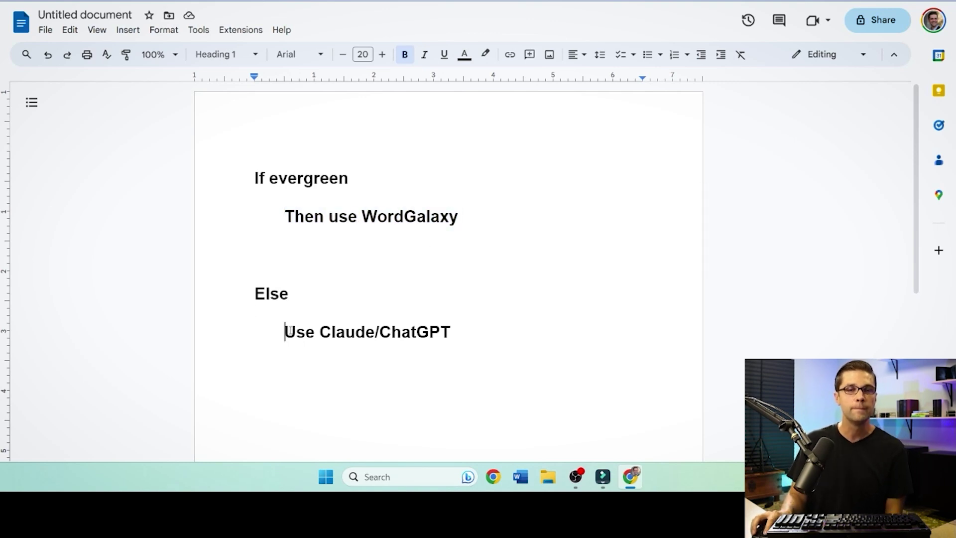
pyautogui.moveTo(286, 332); pyautogui.dragTo(488, 330)
pyautogui.click(488, 331)
pyautogui.moveTo(317, 323); pyautogui.dragTo(474, 328)
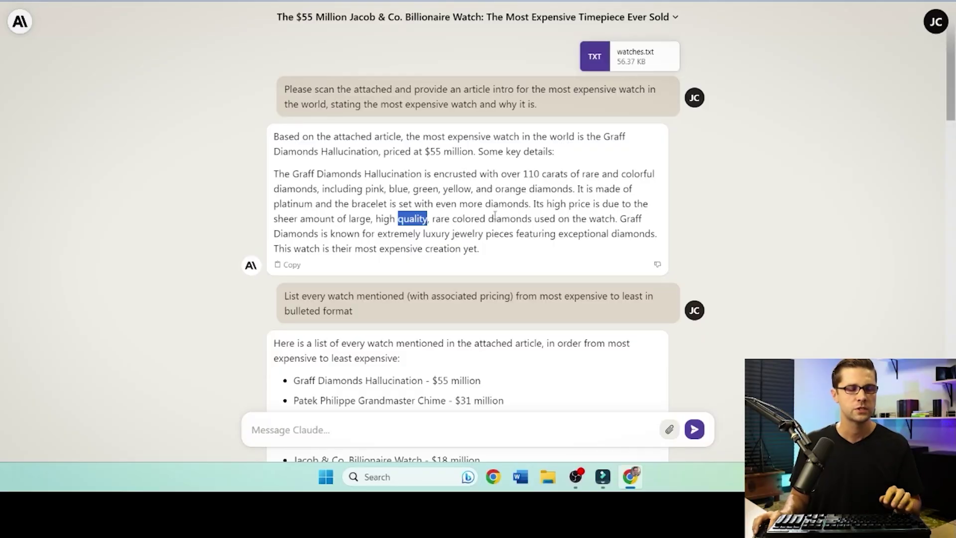
# Step: Copy Claude's Graff Diamonds Hallucination intro into the TextRazor demo, removing "Based on the attached article,", "Some key details:" and the paragraph break
pyautogui.moveTo(501, 264); pyautogui.dragTo(273, 136)
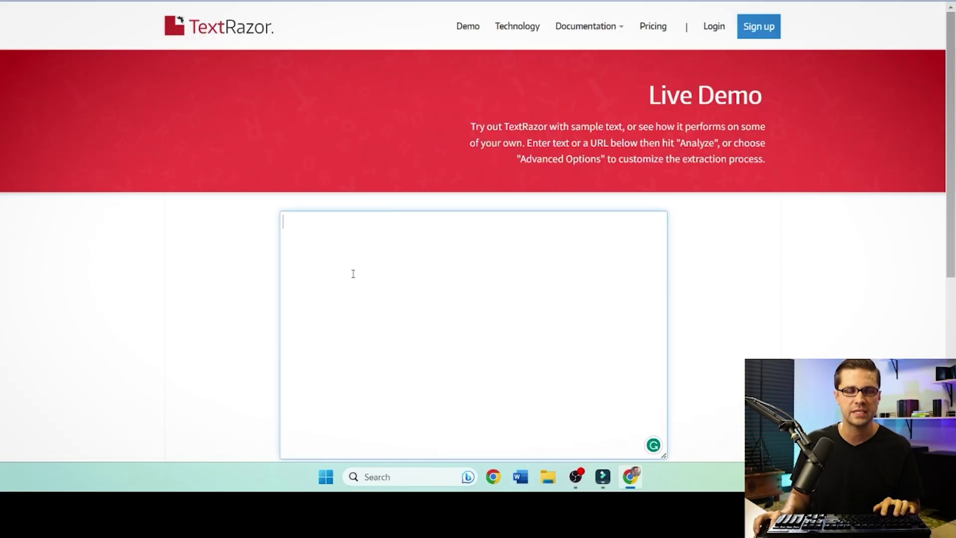
pyautogui.write('Based on the attached article, the most expensive watch in the world is the Graff Diamonds Hallucination, priced at $55 million. Some key details:  The Graff Diamonds Hallucination is encrusted with over 110 carats of rare and colorful diamonds, including pink, blue, green, yellow, and orange diamonds. It is made of platinum and the bracelet is set with even more diamonds. Its high price is due to the sheer amount of large, high quality, rare colored diamonds used on the watch. Graff Diamonds is known for extremely luxury jewelry pieces featuring exceptional diamonds. This watch is their most expensive creation yet.')
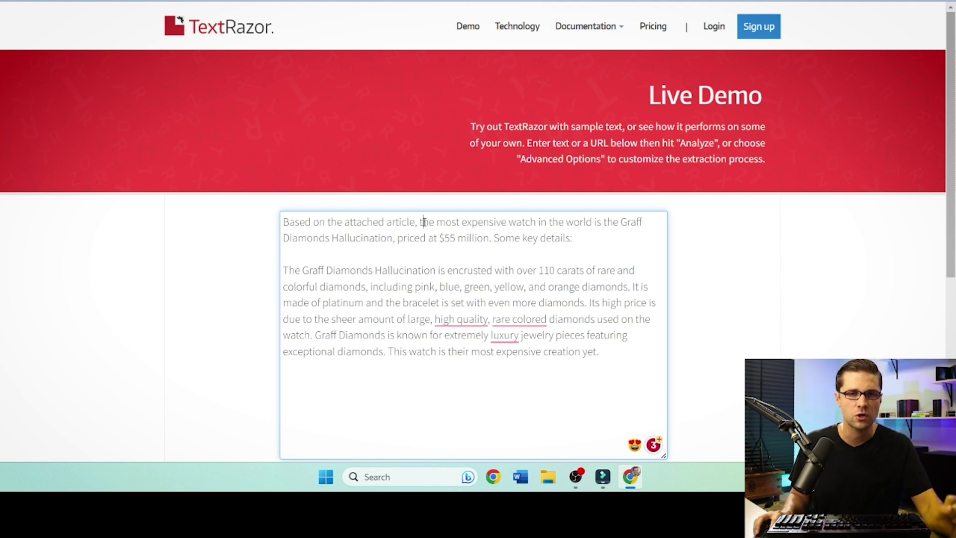
pyautogui.moveTo(420, 222); pyautogui.dragTo(283, 221)
pyautogui.press('BackSpace')
pyautogui.press('Delete')
pyautogui.write('T')
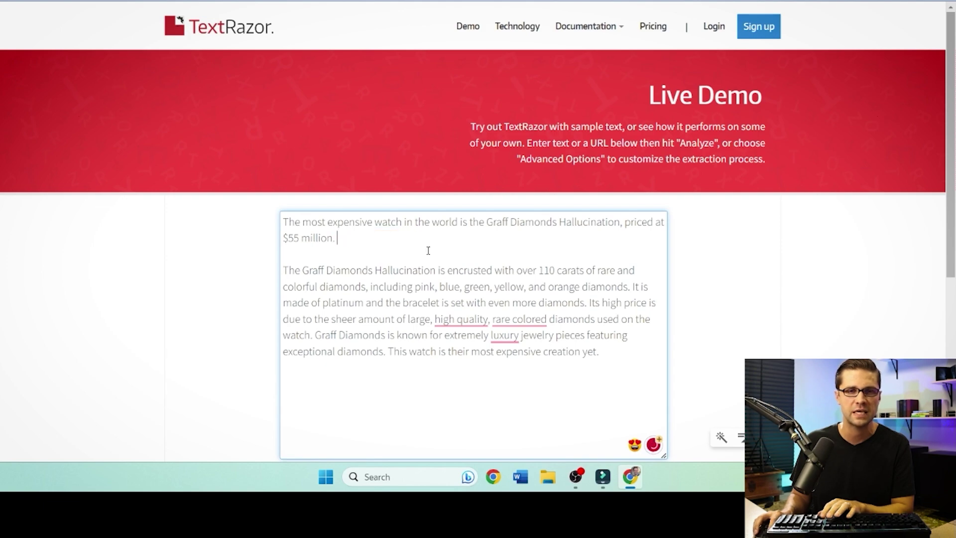
pyautogui.press('Delete')
pyautogui.press('Delete')
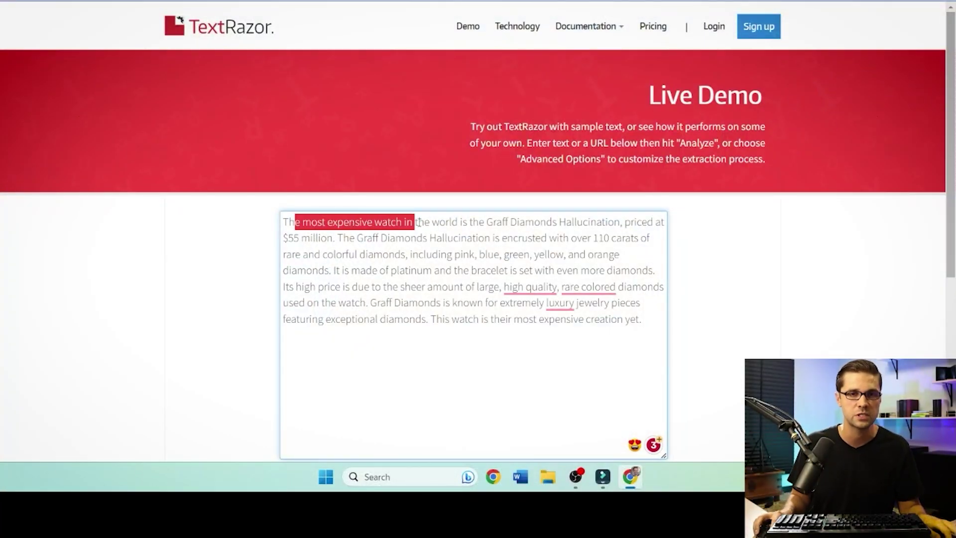
# Step: Analyze the trimmed watch intro in the TextRazor demo
pyautogui.moveTo(547, 221); pyautogui.dragTo(558, 221)
pyautogui.click(561, 222)
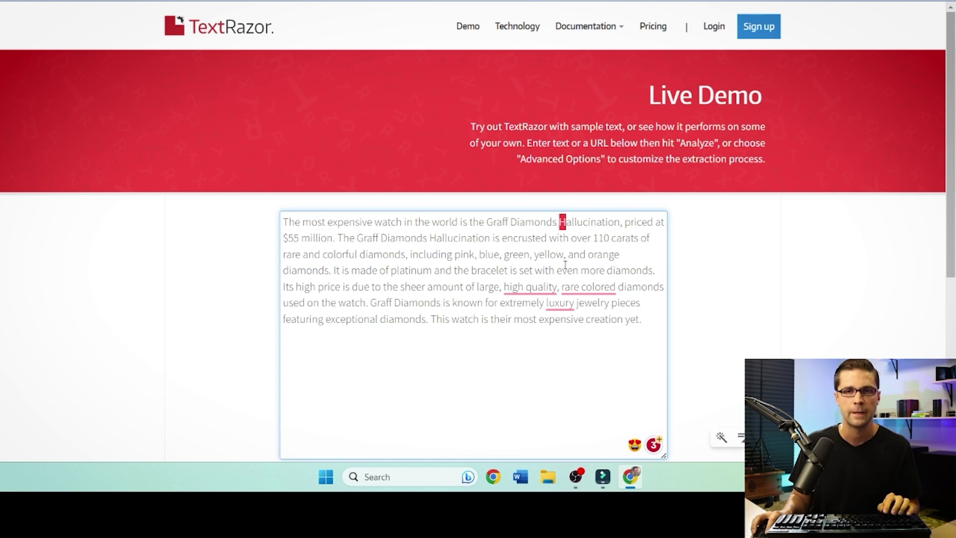
pyautogui.scroll(-3, 481, 304)
pyautogui.click(439, 323)
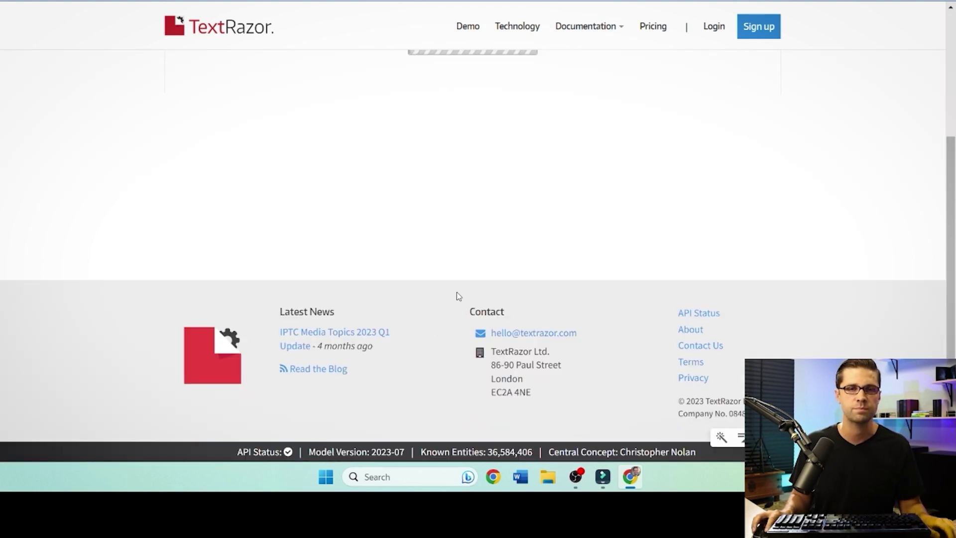
pyautogui.scroll(3, 191, 204)
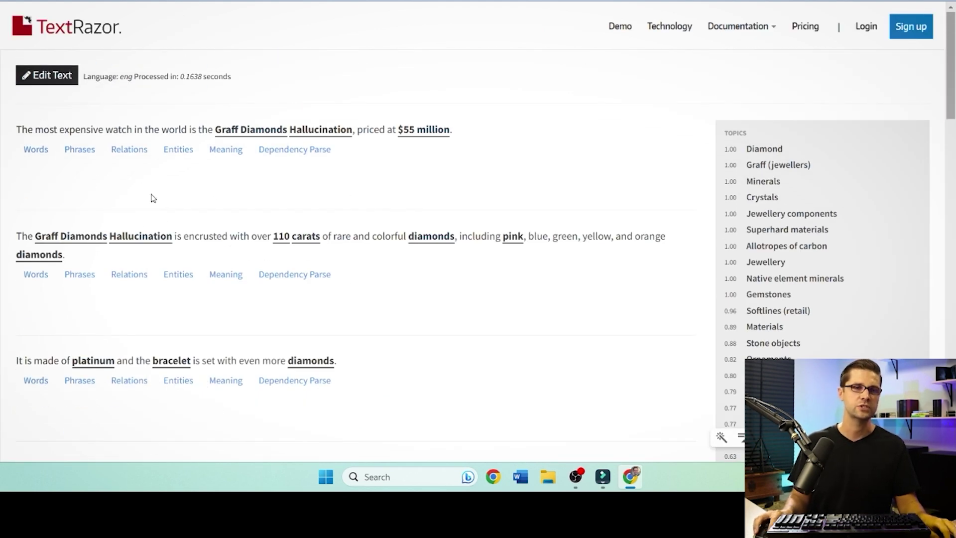
# Step: Examine the entities marked in each sentence of the TextRazor analysis and the scored topics list
pyautogui.moveTo(310, 128)
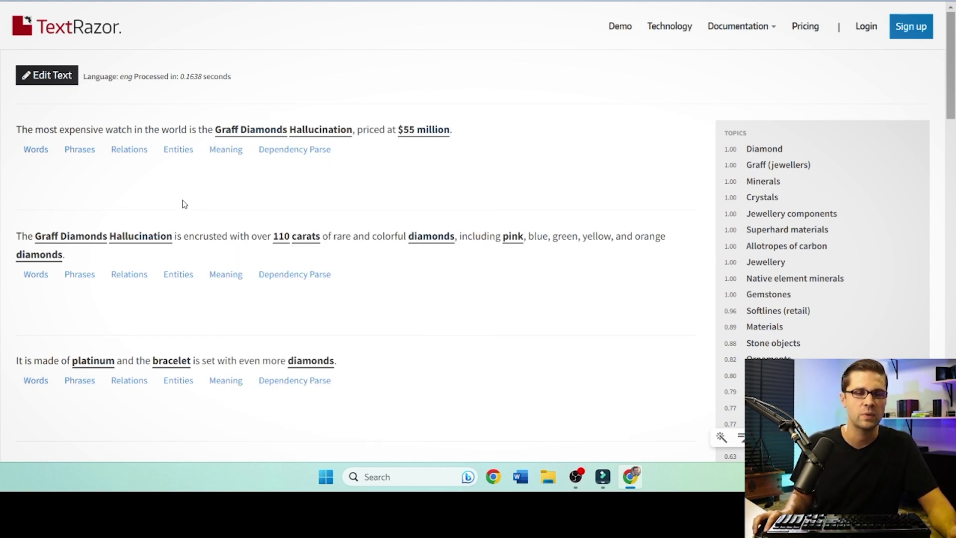
pyautogui.scroll(-1, 186, 204)
pyautogui.scroll(-2, 149, 259)
pyautogui.scroll(3, 122, 259)
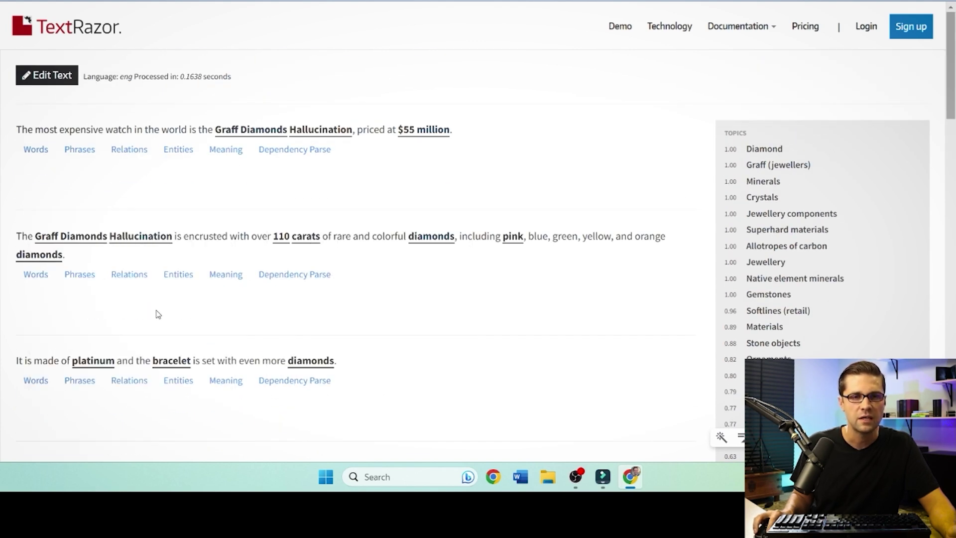
pyautogui.scroll(-4, 268, 309)
pyautogui.scroll(-2, 155, 348)
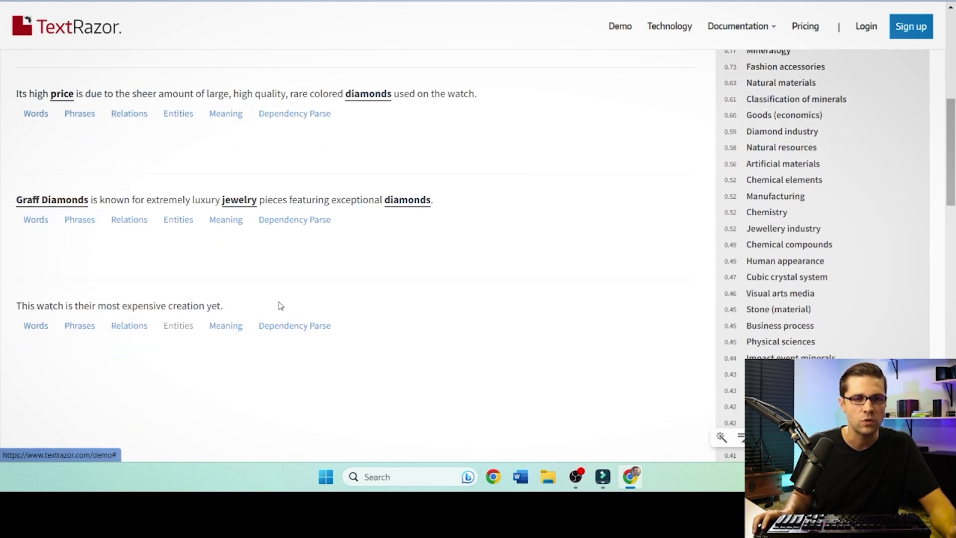
pyautogui.scroll(6, 277, 305)
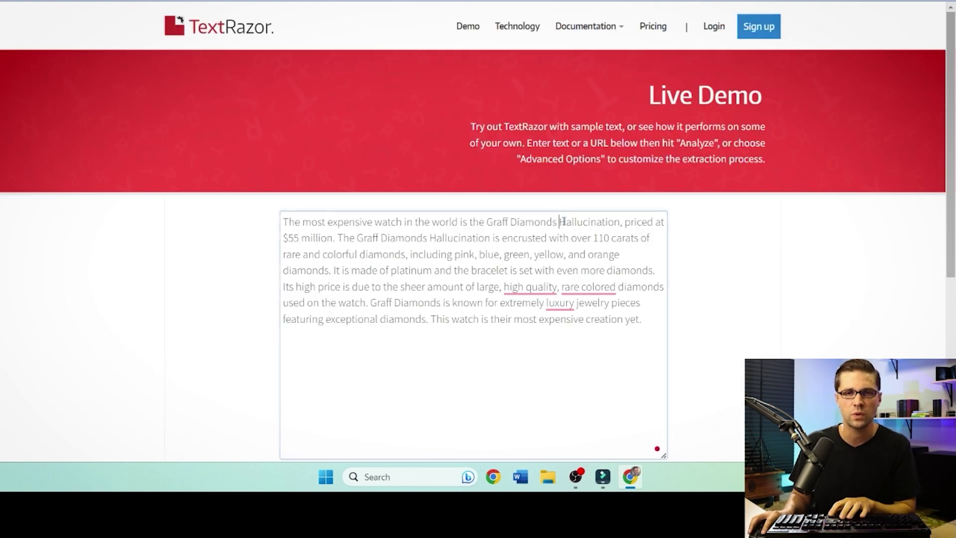
# Step: Put "Hallucination" in quotation marks in the first sentence of the watch intro and run the TextRazor analysis again
pyautogui.write('"')
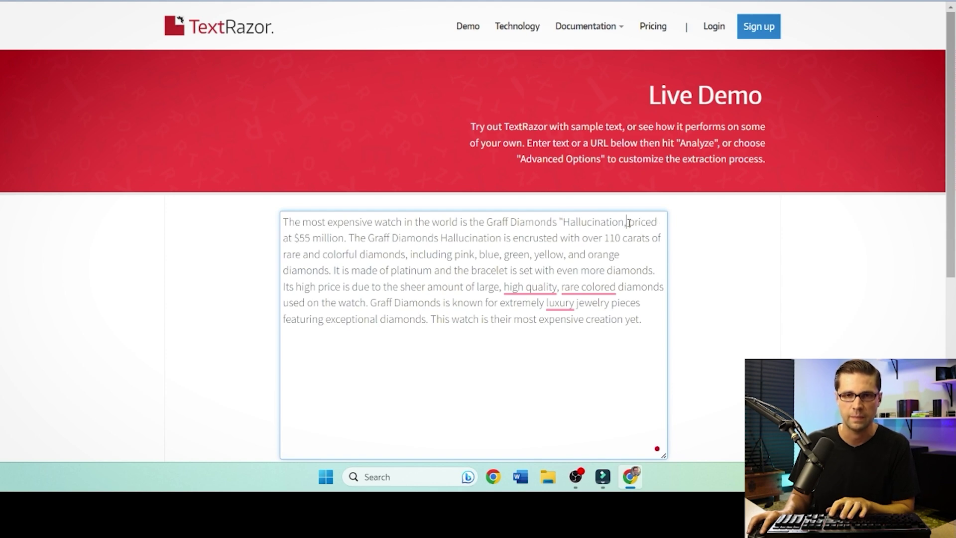
pyautogui.scroll(-6, 328, 283)
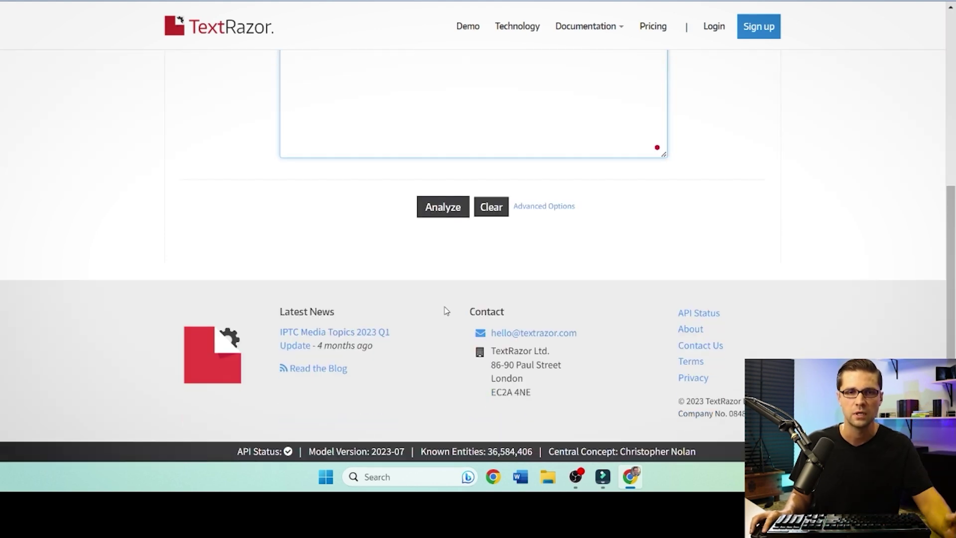
pyautogui.click(443, 207)
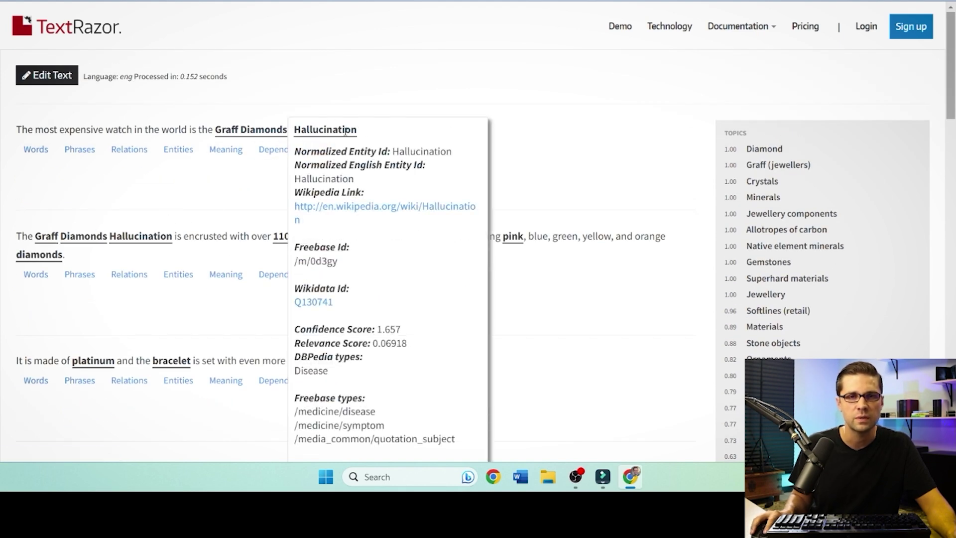
pyautogui.click(45, 77)
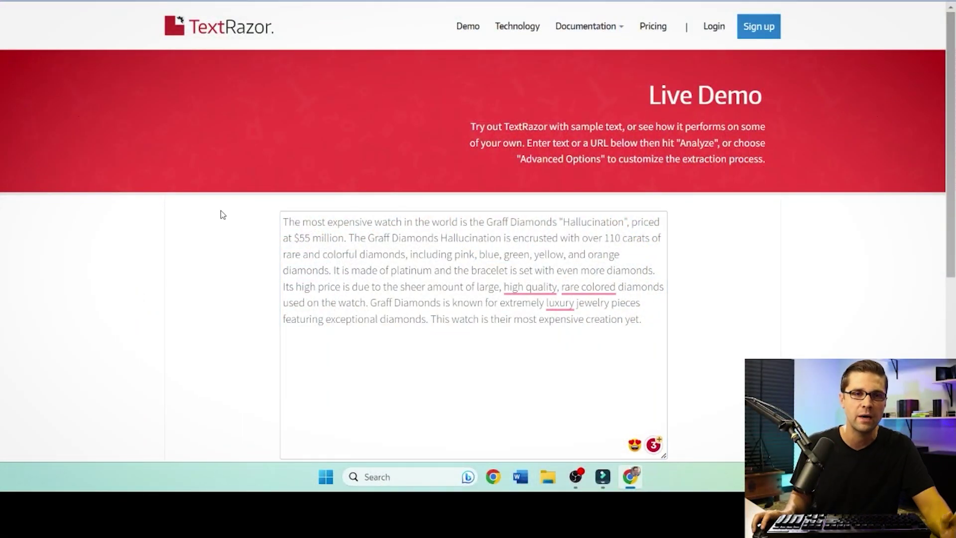
pyautogui.scroll(-6, 423, 249)
pyautogui.click(443, 207)
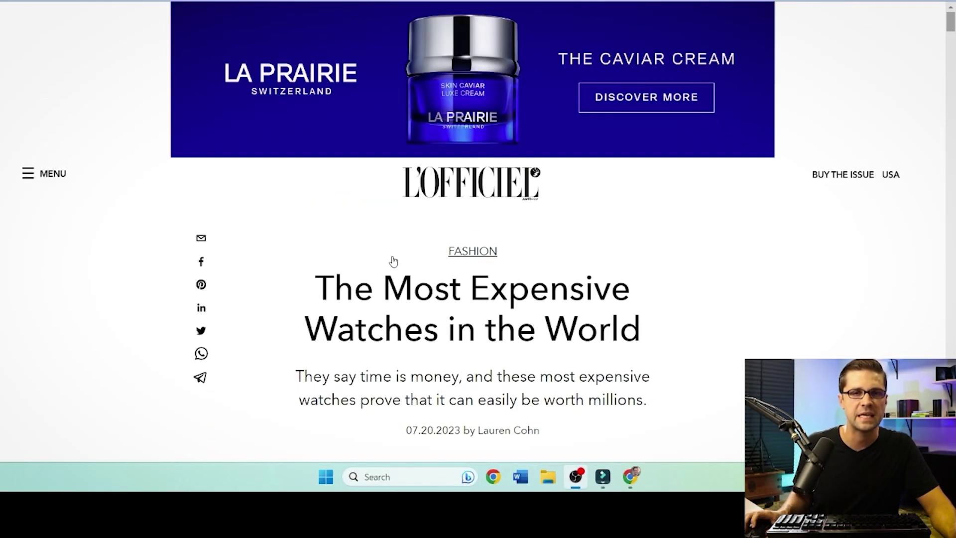
# Step: Examine the L'Officiel article on the world's most expensive watches, reading the paragraph about the Graff Diamonds Hallucination
pyautogui.scroll(-5, 356, 269)
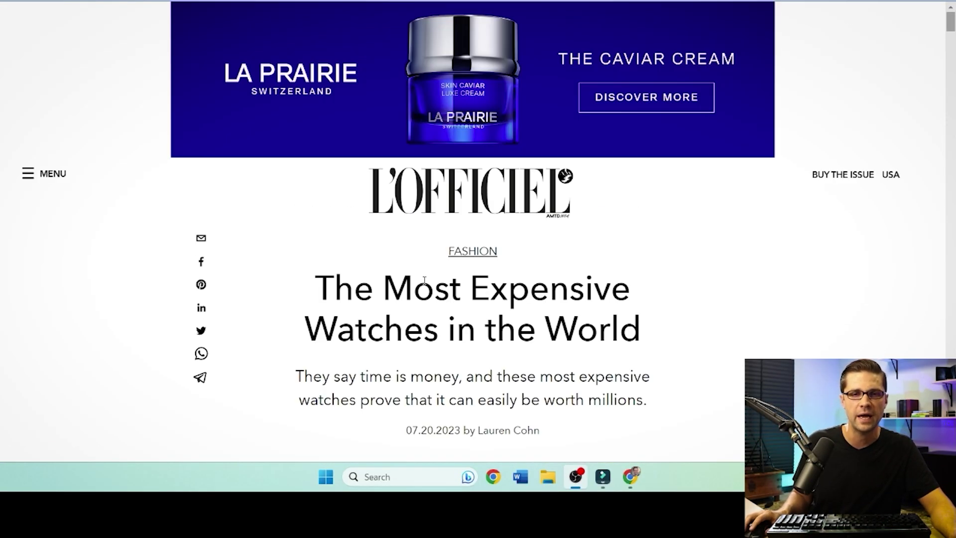
pyautogui.scroll(-15, 398, 284)
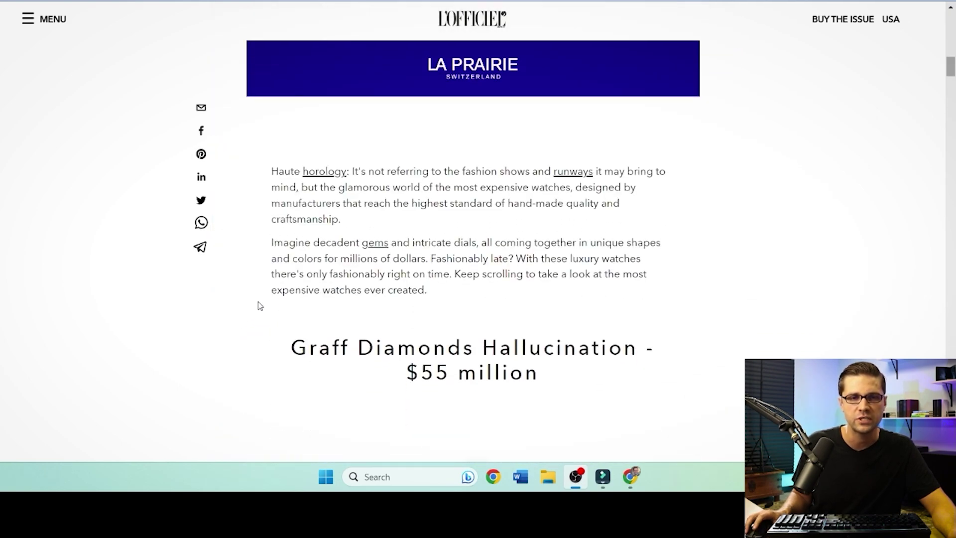
pyautogui.scroll(-9, 409, 219)
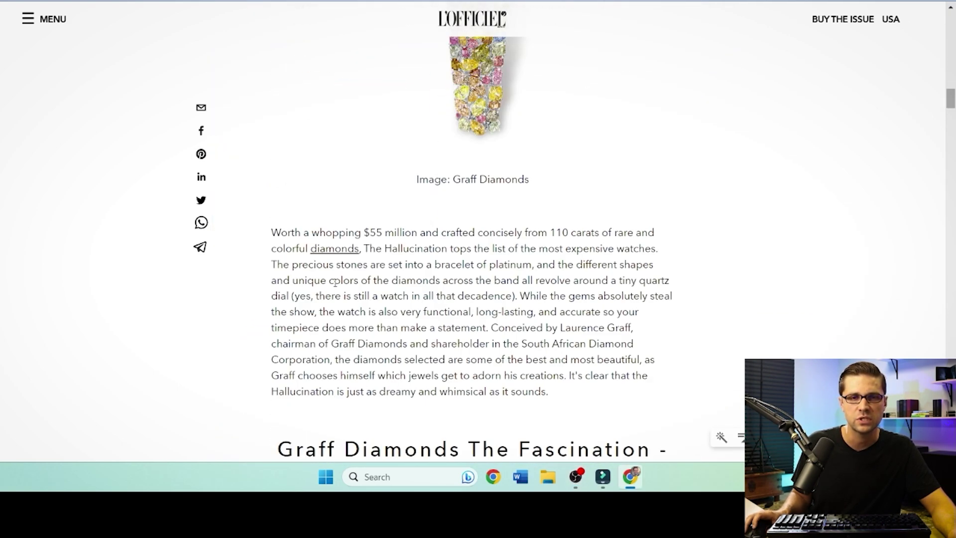
pyautogui.moveTo(283, 241); pyautogui.dragTo(616, 393)
pyautogui.click(617, 396)
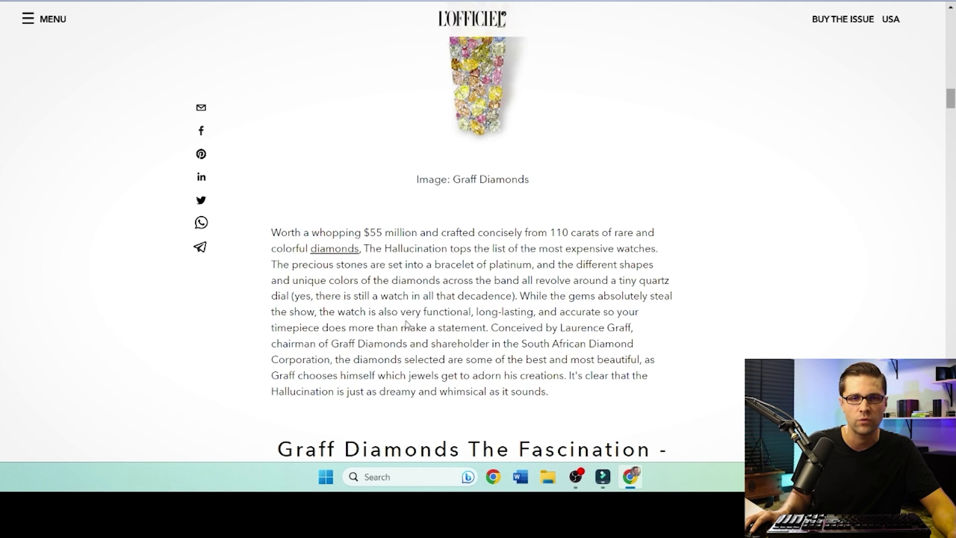
pyautogui.scroll(-4, 406, 324)
pyautogui.scroll(5, 406, 320)
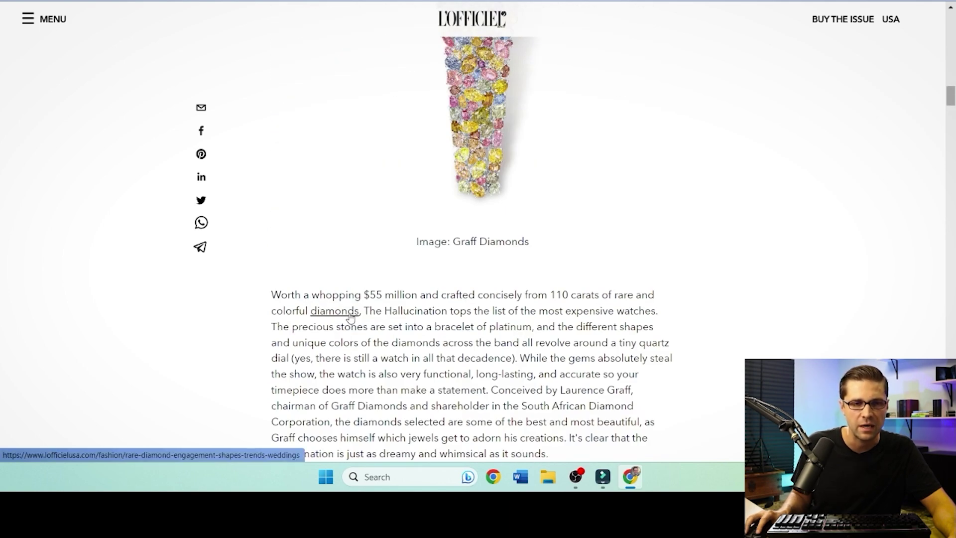
pyautogui.scroll(-17, 351, 319)
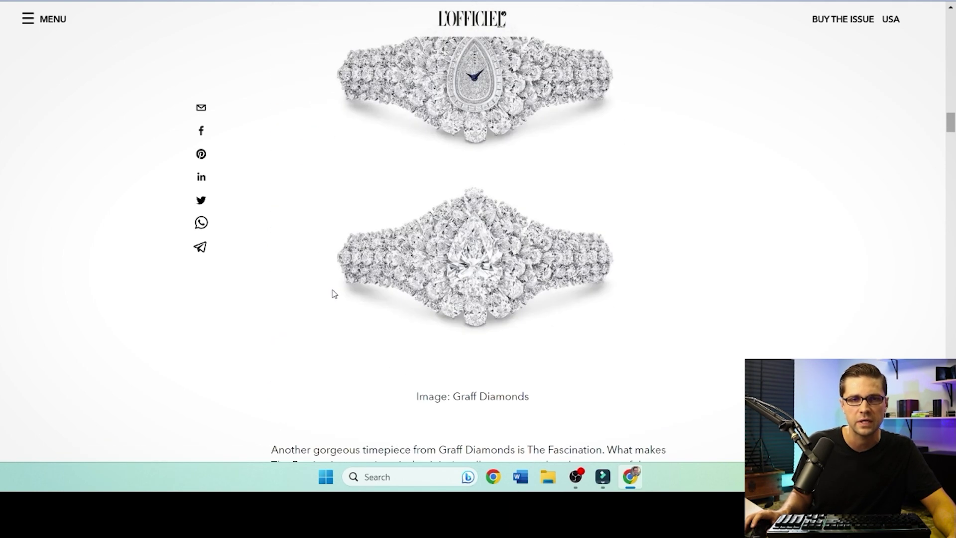
pyautogui.scroll(-12, 383, 294)
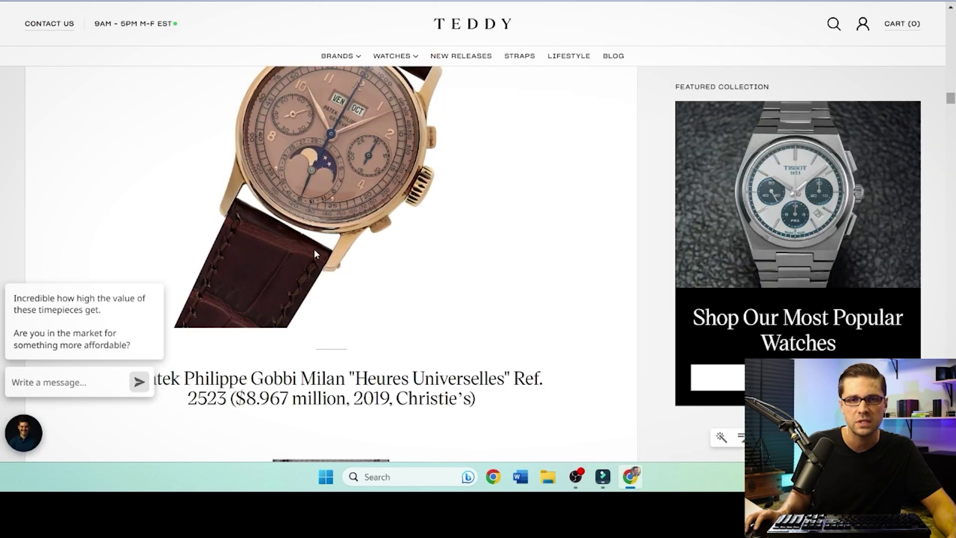
# Step: Skim the Teddy article's ranked list of auctioned watches and compare it with the L'Officiel article's watch descriptions
pyautogui.scroll(-20, 315, 253)
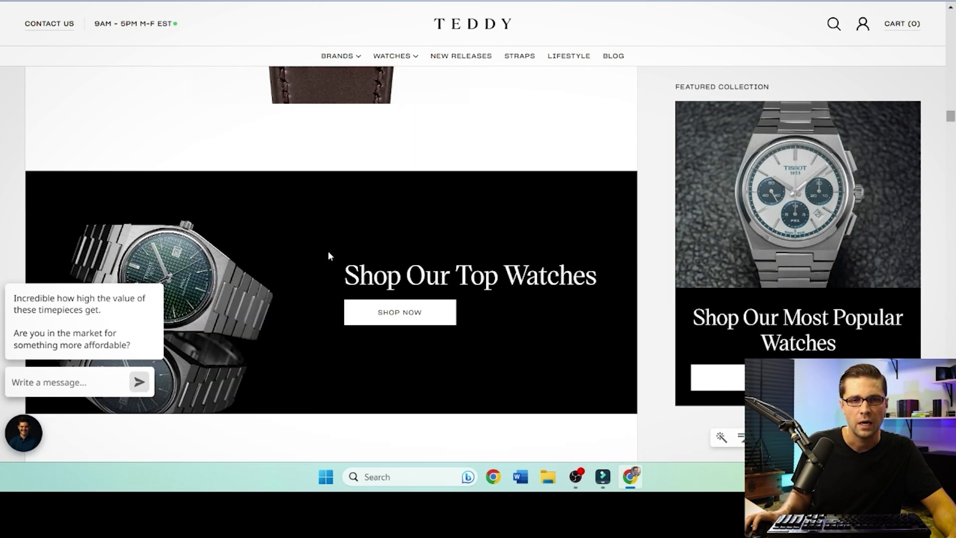
pyautogui.scroll(-20, 326, 252)
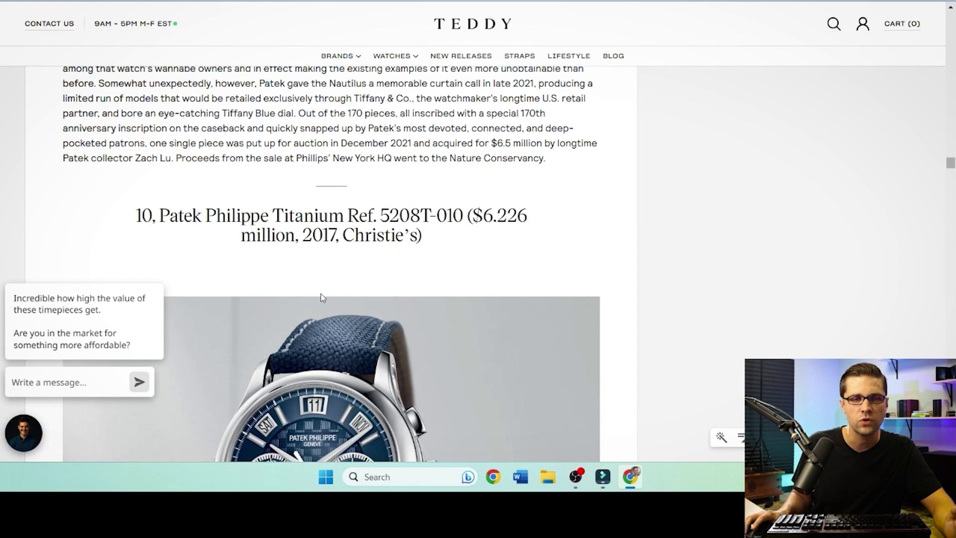
pyautogui.scroll(1, 321, 295)
pyautogui.scroll(-20, 323, 294)
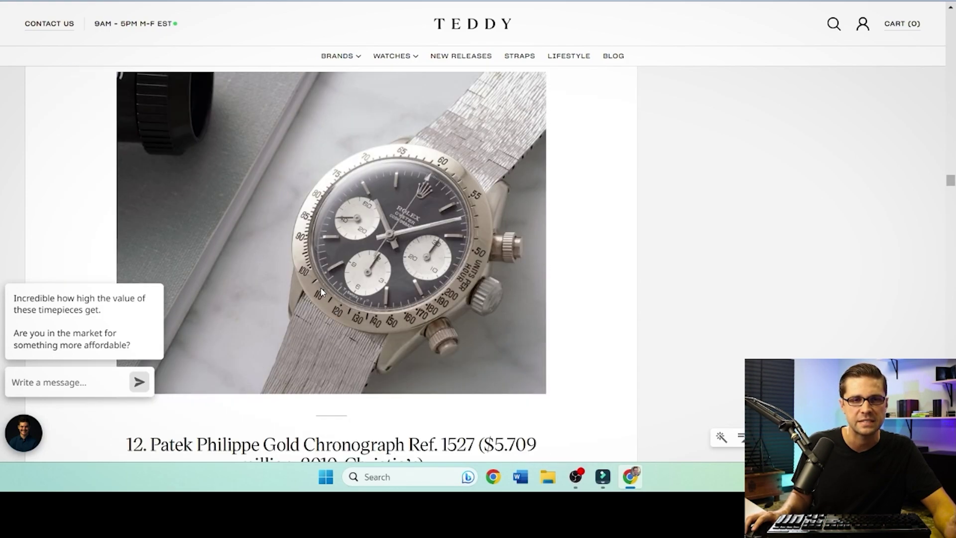
pyautogui.scroll(-20, 321, 291)
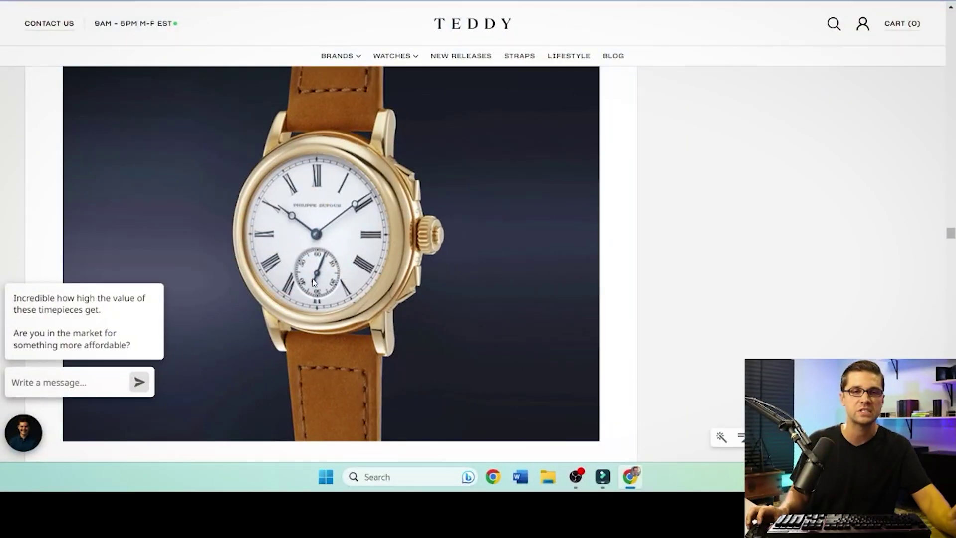
pyautogui.scroll(-20, 314, 282)
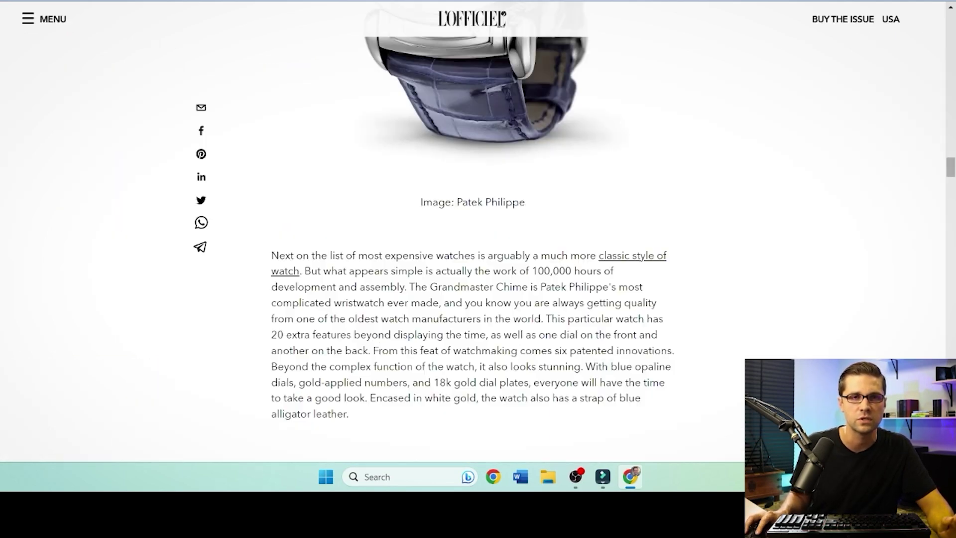
pyautogui.scroll(15, 244, 271)
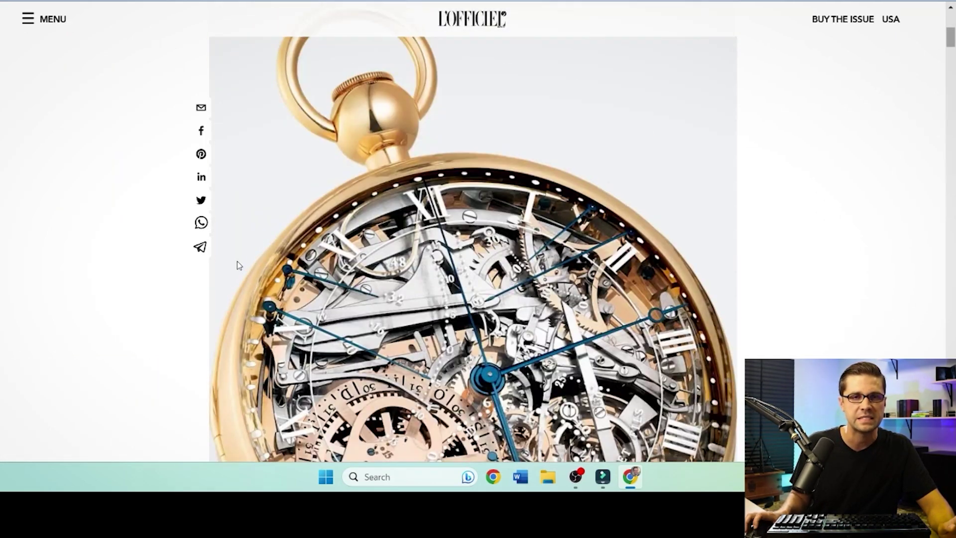
pyautogui.scroll(10, 237, 264)
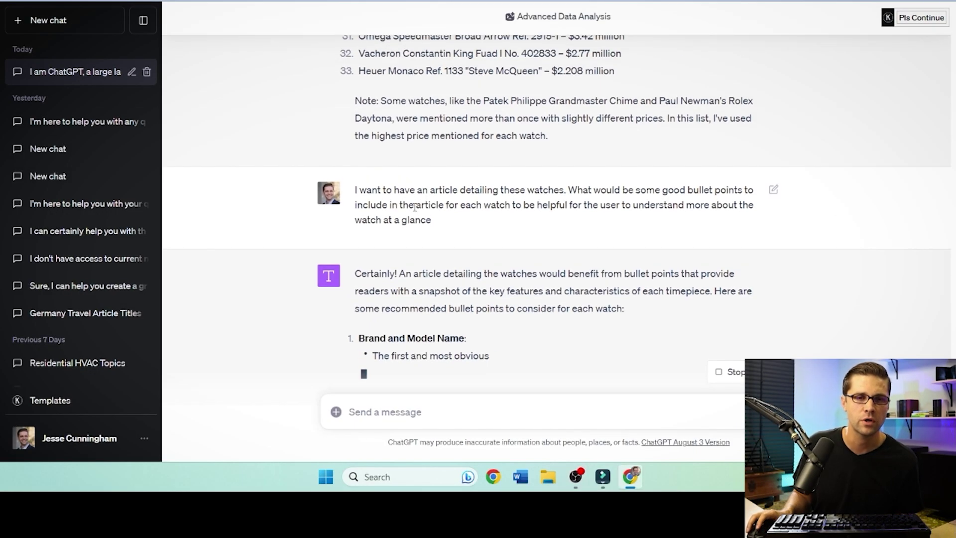
# Step: Read the ChatGPT prompt asking for at-a-glance bullet points for each watch and go through the recommended points
pyautogui.moveTo(360, 189); pyautogui.dragTo(656, 189)
pyautogui.moveTo(569, 190); pyautogui.dragTo(696, 188)
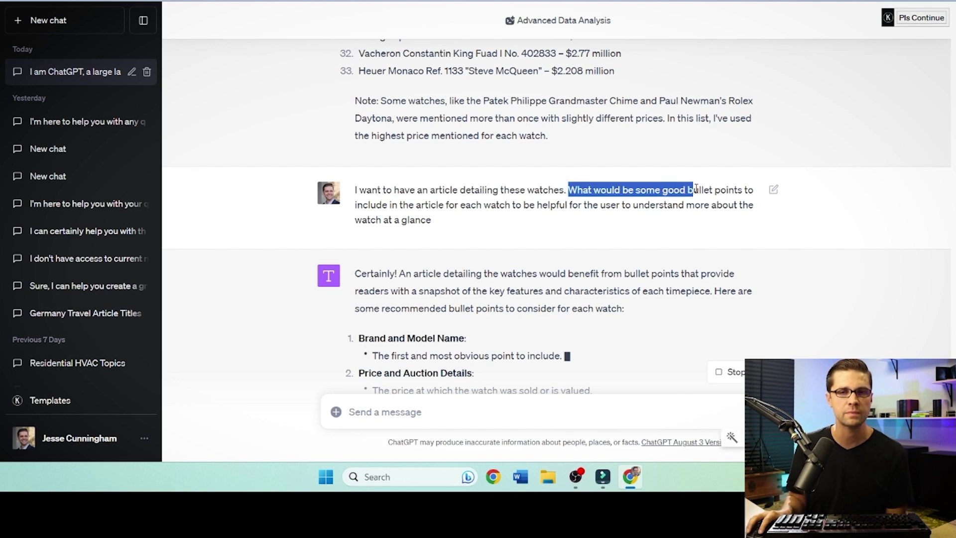
pyautogui.click(454, 189)
pyautogui.moveTo(393, 205); pyautogui.dragTo(532, 190)
pyautogui.click(508, 202)
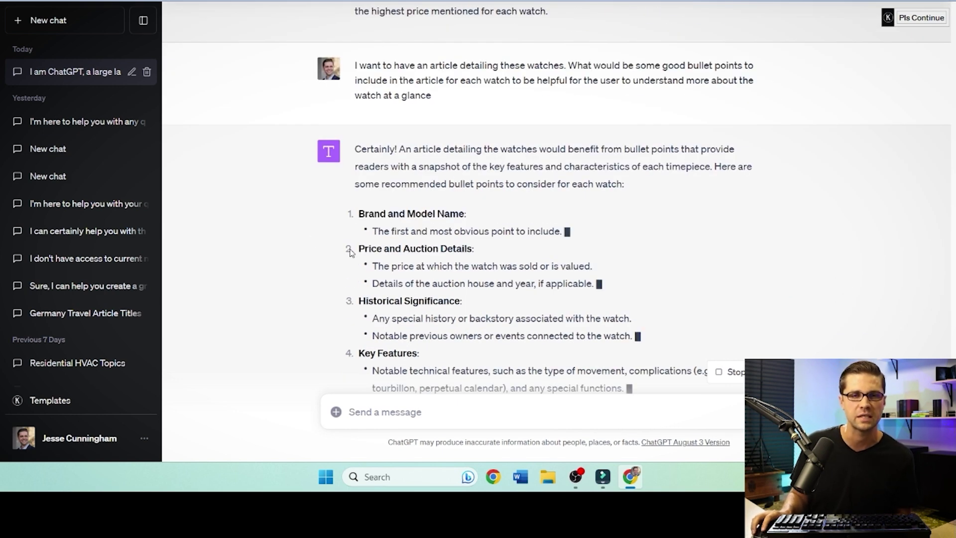
pyautogui.click(447, 211)
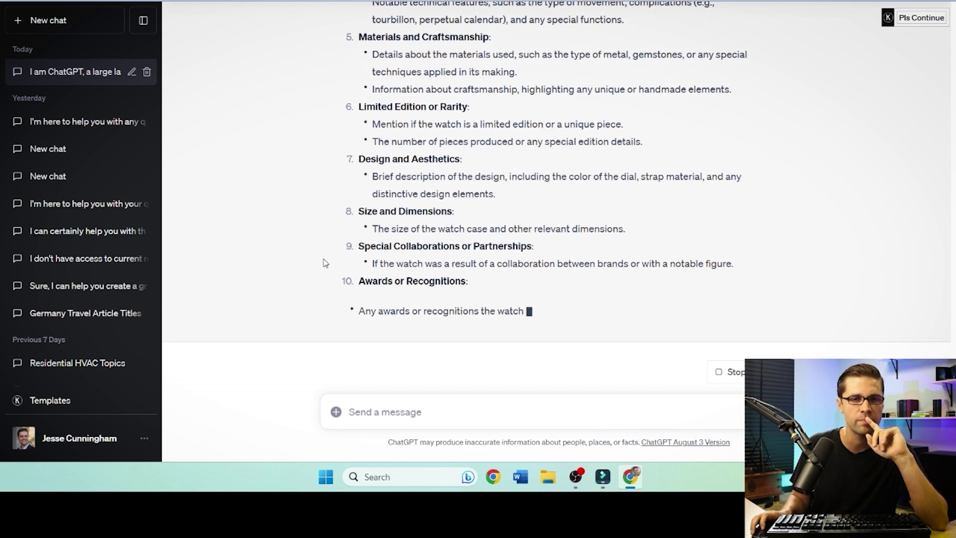
pyautogui.scroll(5, 325, 263)
pyautogui.scroll(3, 325, 262)
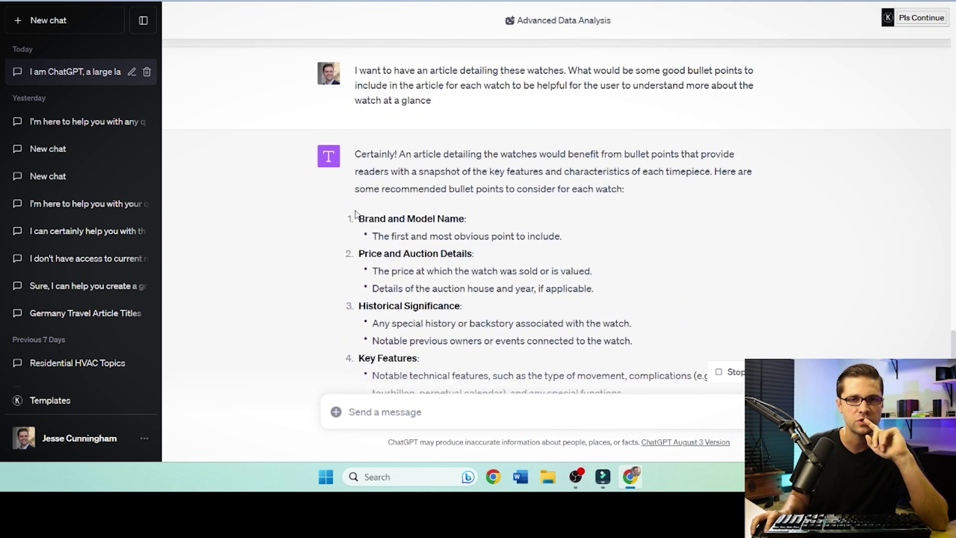
pyautogui.moveTo(364, 232); pyautogui.dragTo(566, 154)
pyautogui.click(544, 156)
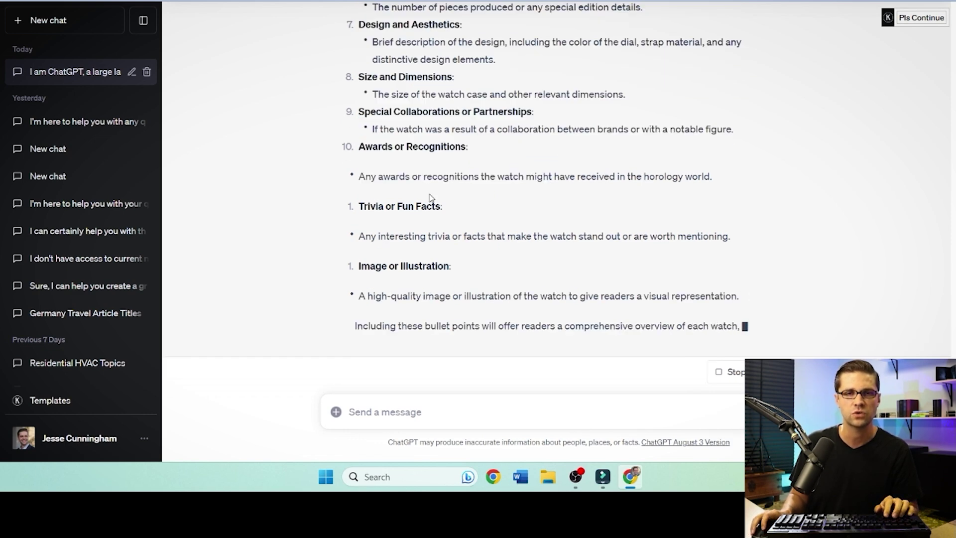
# Step: Send Claude "Talk about the Graff Diamonds Hallucination and give an intro then give info in bullet points on this stuff:" followed by ChatGPT's bullet points
pyautogui.scroll(10, 320, 238)
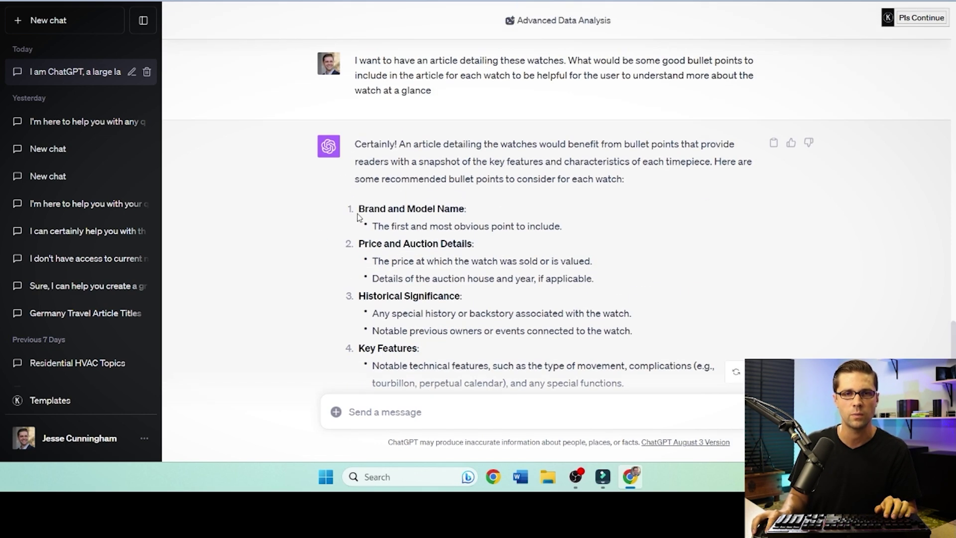
pyautogui.moveTo(357, 217); pyautogui.dragTo(533, 115)
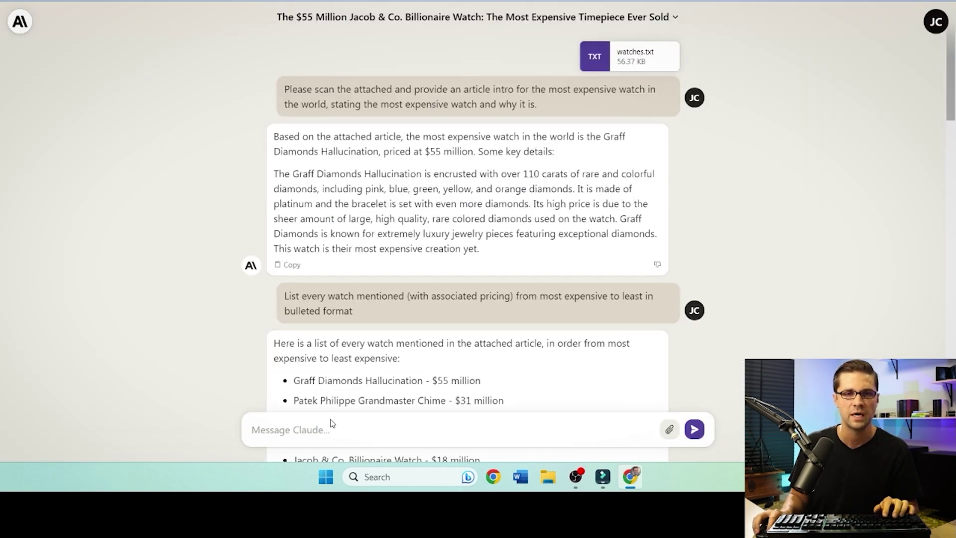
pyautogui.click(333, 425)
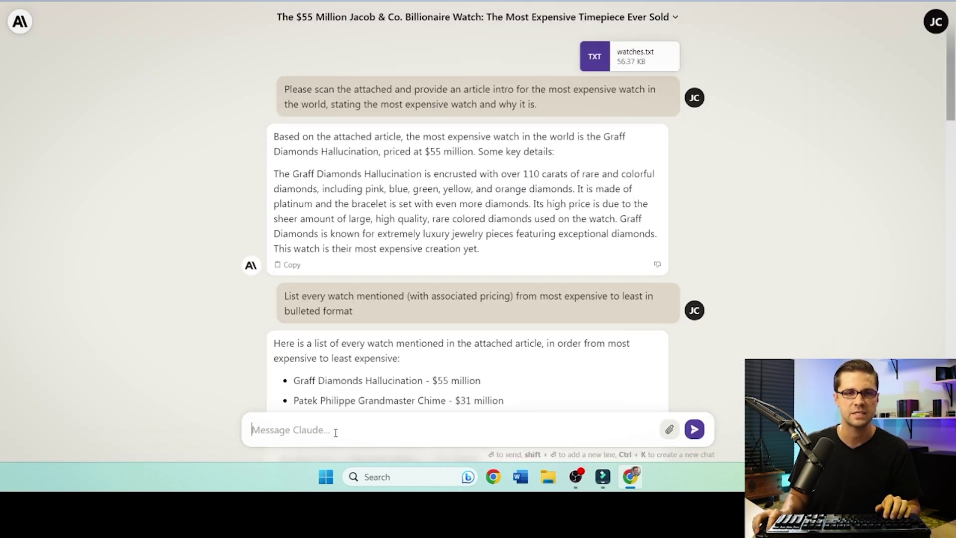
pyautogui.write('Talk about the Gra')
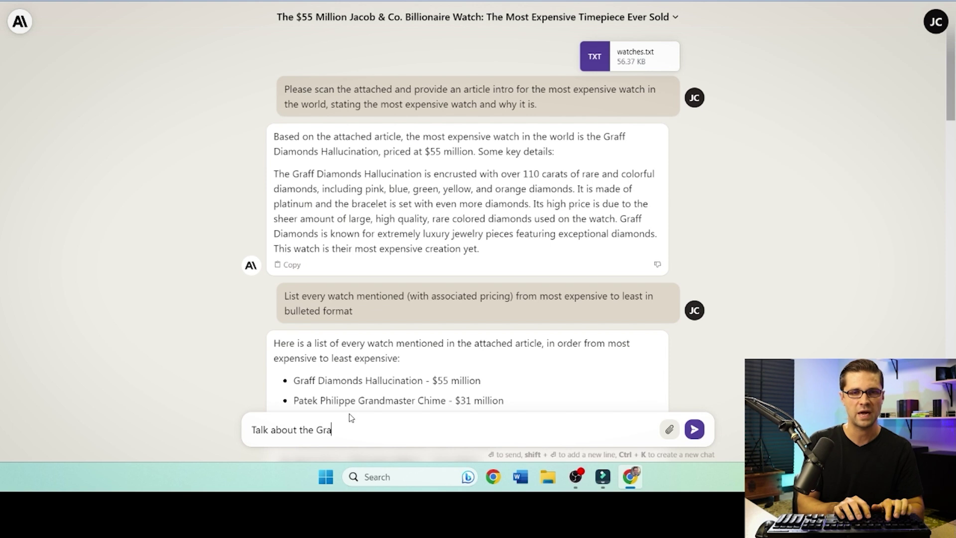
pyautogui.write('ff Diamonds a')
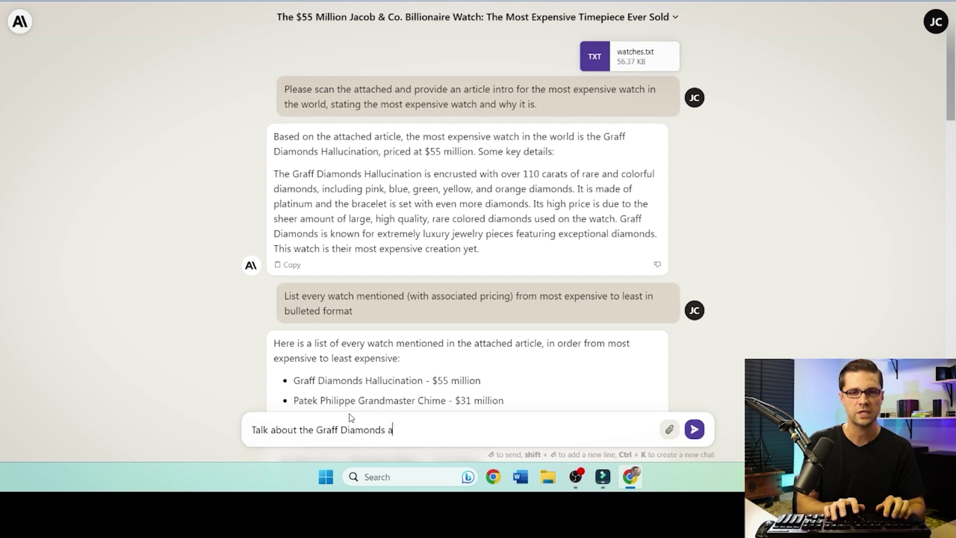
pyautogui.press('BackSpace')
pyautogui.write('Hal')
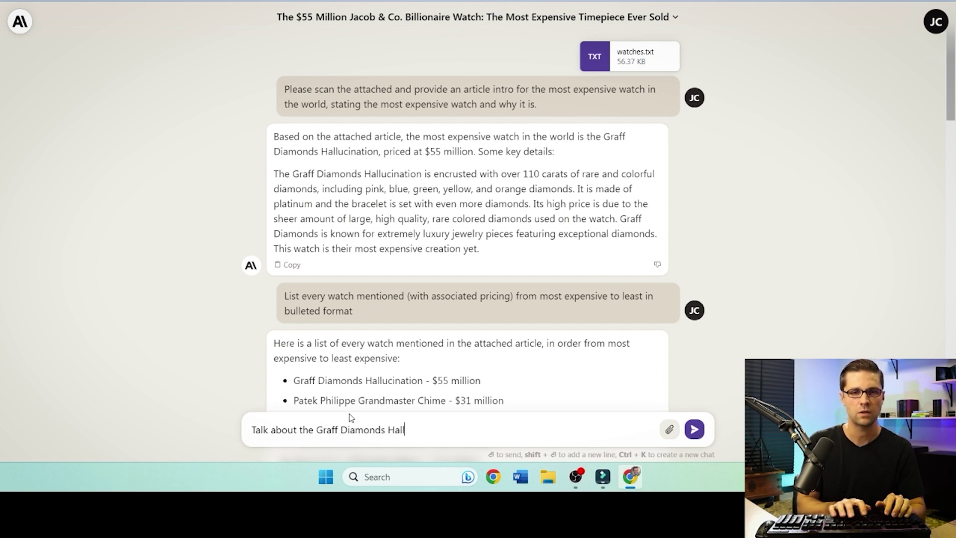
pyautogui.write('lucination and give an i')
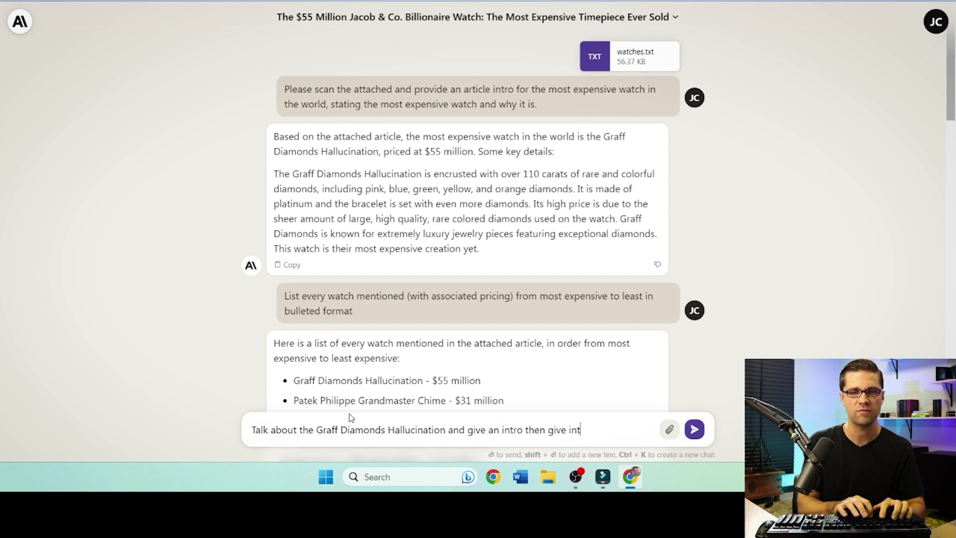
pyautogui.write('ntro then give info in bulle')
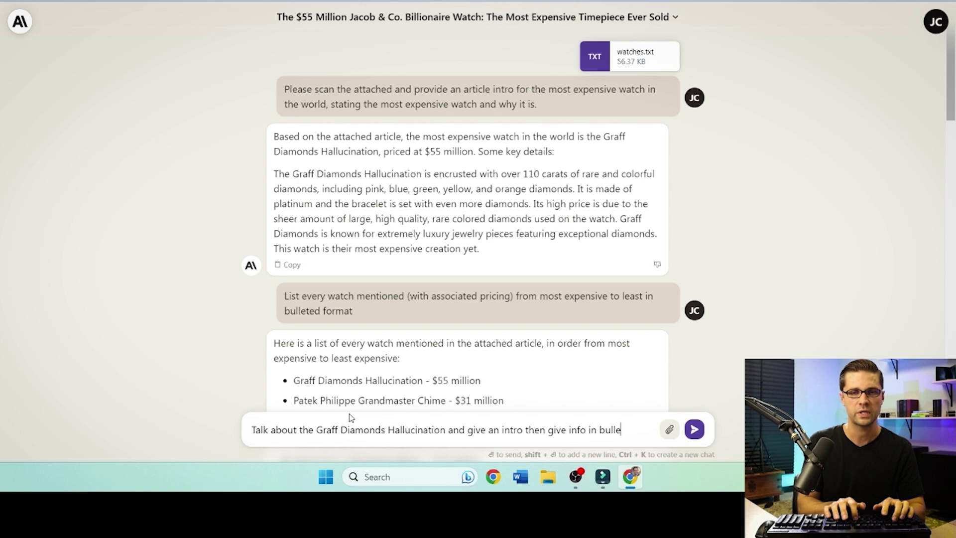
pyautogui.write('t points on this stuff:')
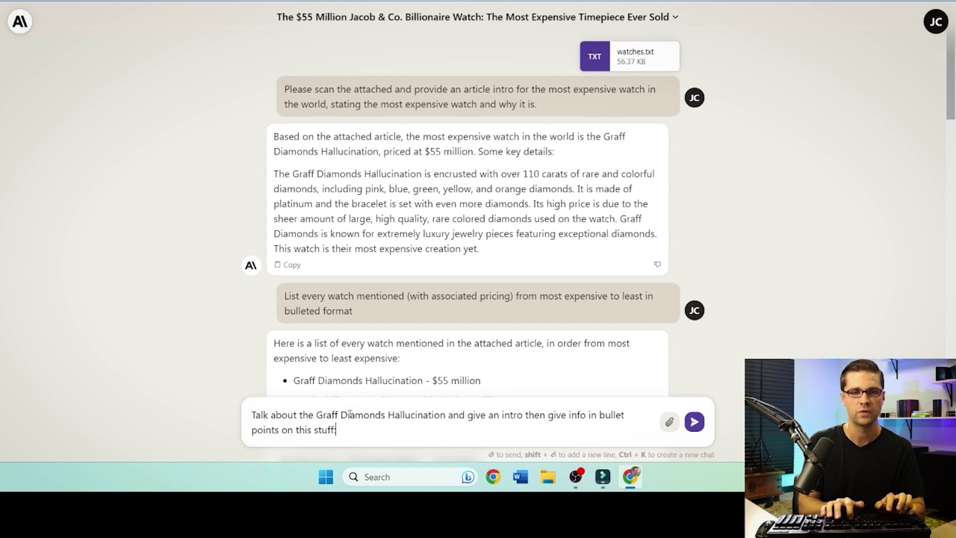
pyautogui.press('Return')
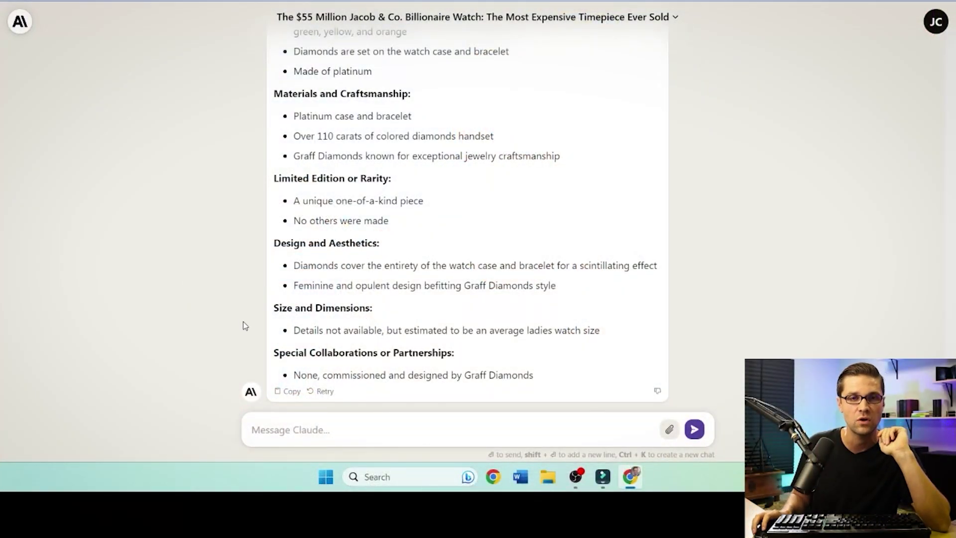
pyautogui.scroll(8, 243, 322)
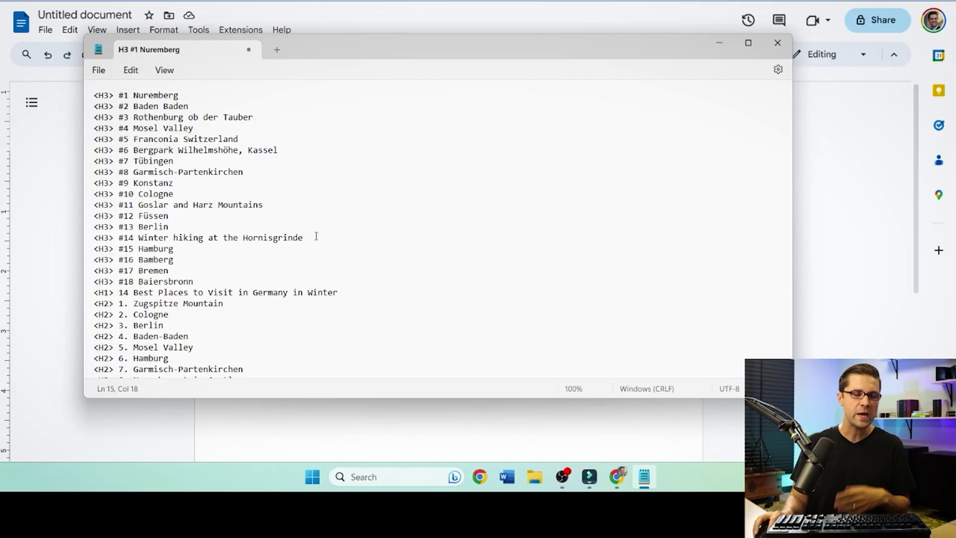
# Step: Go back to the Google Docs notes and highlight the "Else Use Claude/ChatGPT" rule below the evergreen one
pyautogui.click(68, 209)
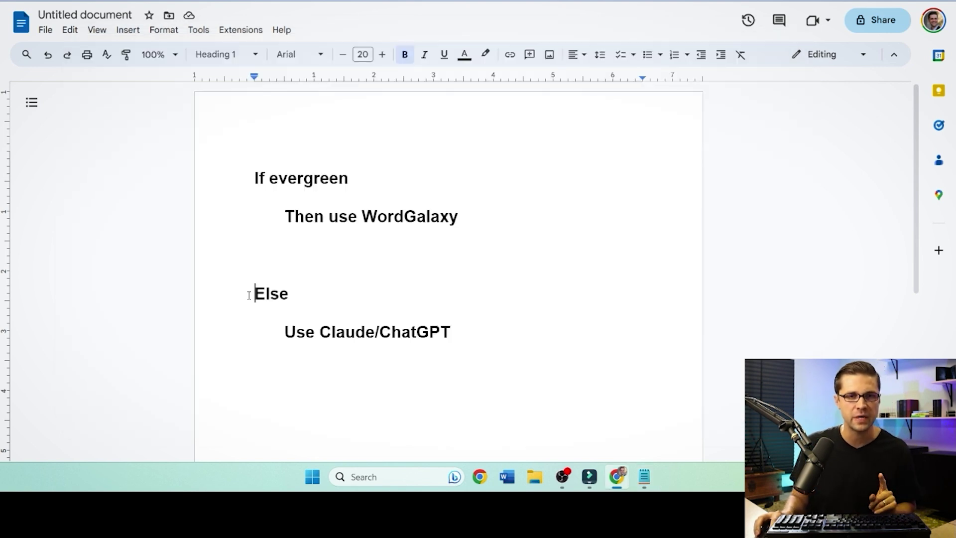
pyautogui.moveTo(252, 272); pyautogui.dragTo(533, 362)
pyautogui.click(533, 362)
pyautogui.moveTo(252, 272); pyautogui.dragTo(499, 348)
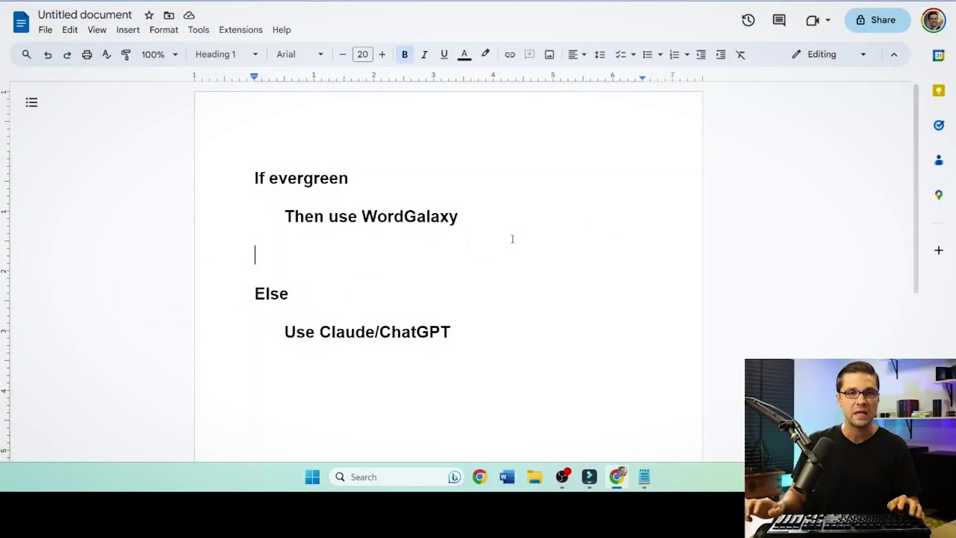
# Step: Switch to Notepad and look through the headings collected from the competing Germany-in-winter articles
pyautogui.hotkey('alt', 'Tab')
pyautogui.scroll(-10, 294, 224)
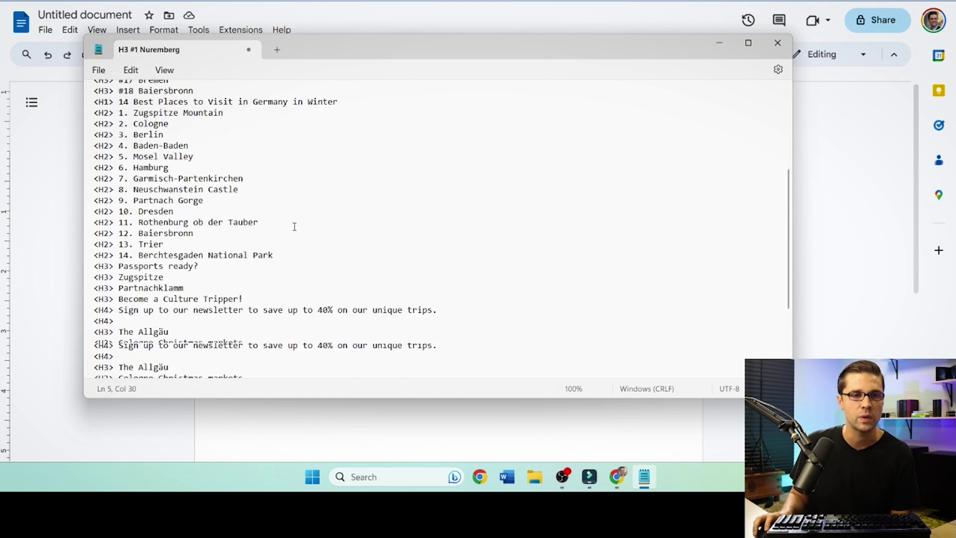
pyautogui.scroll(10, 371, 119)
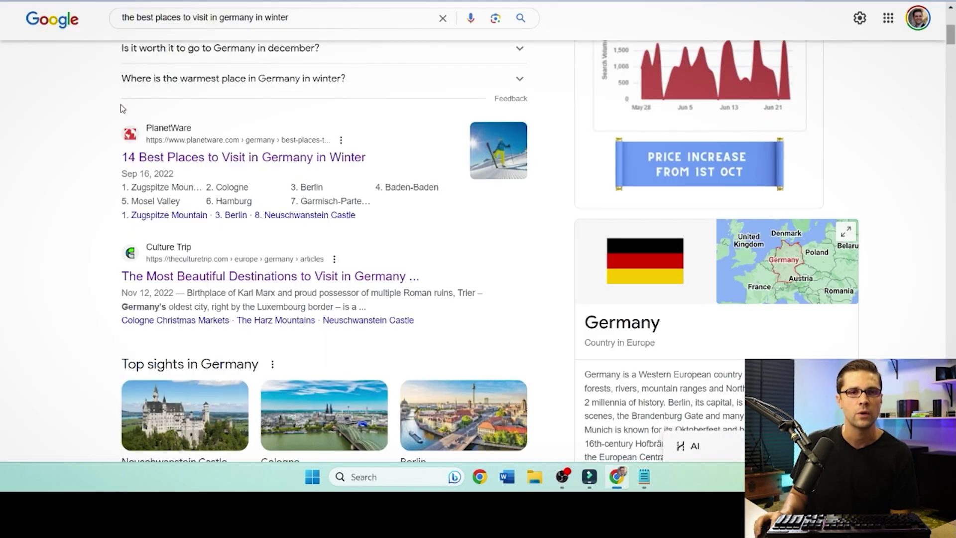
# Step: Revisit the Google query "the best places to visit in germany in winter" and look over the travelpassionate article it was based on
pyautogui.scroll(5, 120, 103)
pyautogui.tripleClick(208, 32)
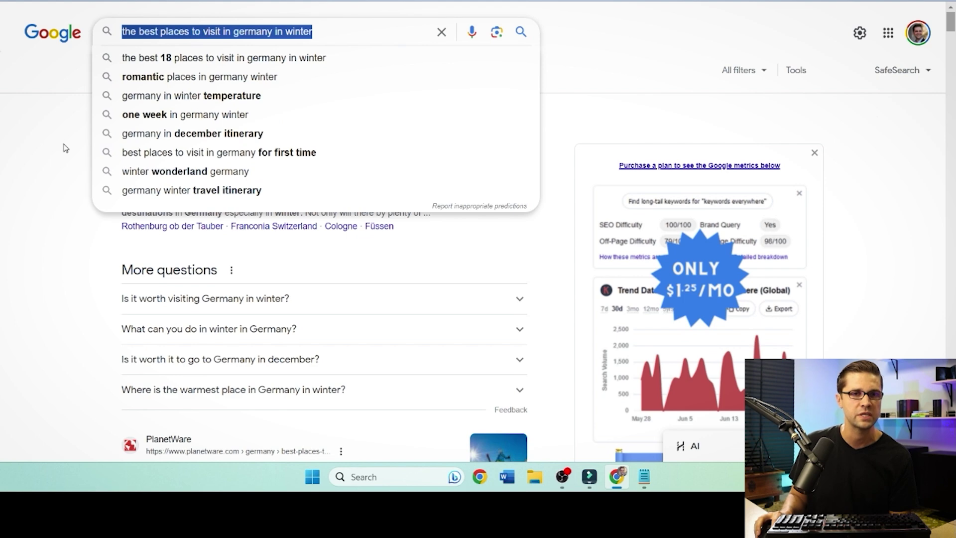
pyautogui.click(55, 201)
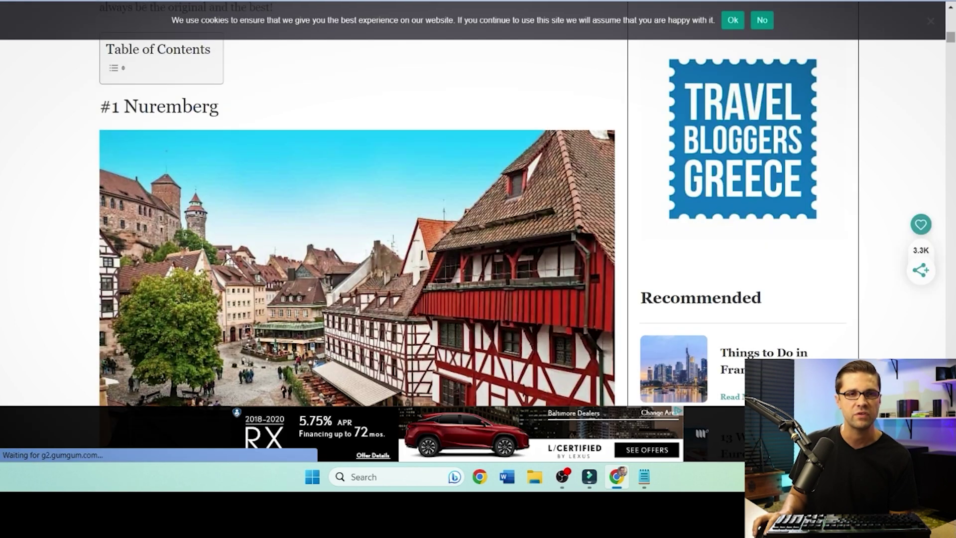
pyautogui.scroll(10, 201, 220)
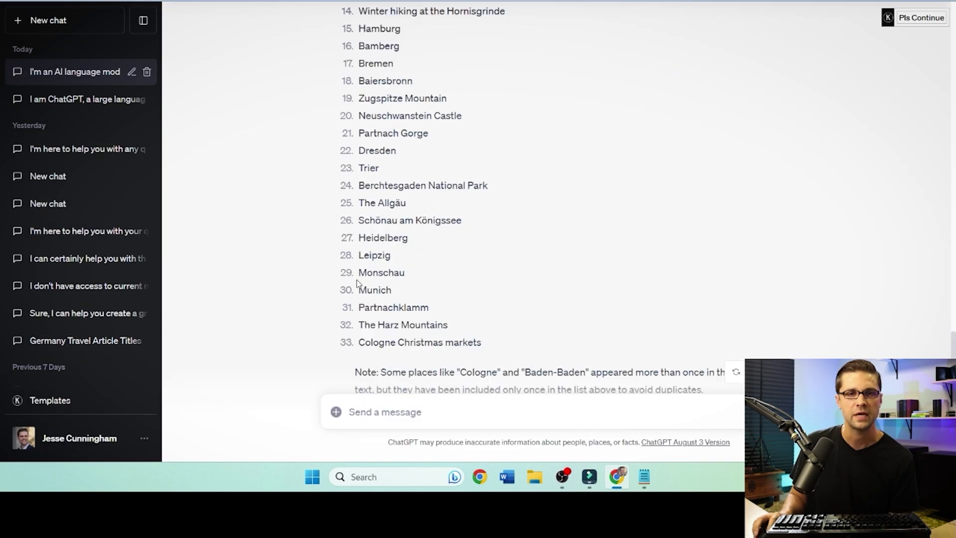
# Step: Switch to ChatGPT and go through its deduplicated numbered list of German places
pyautogui.scroll(7, 356, 282)
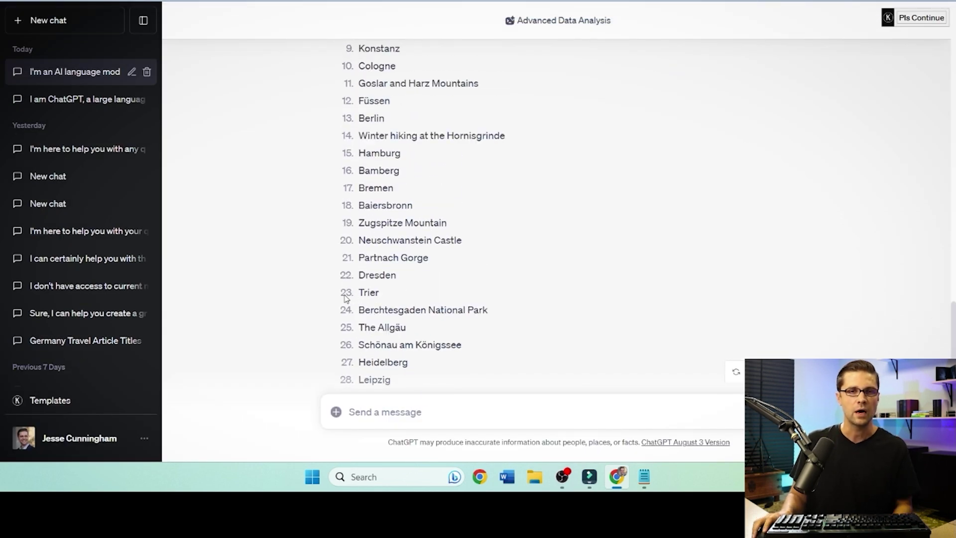
pyautogui.scroll(-7, 344, 303)
pyautogui.scroll(-2, 346, 297)
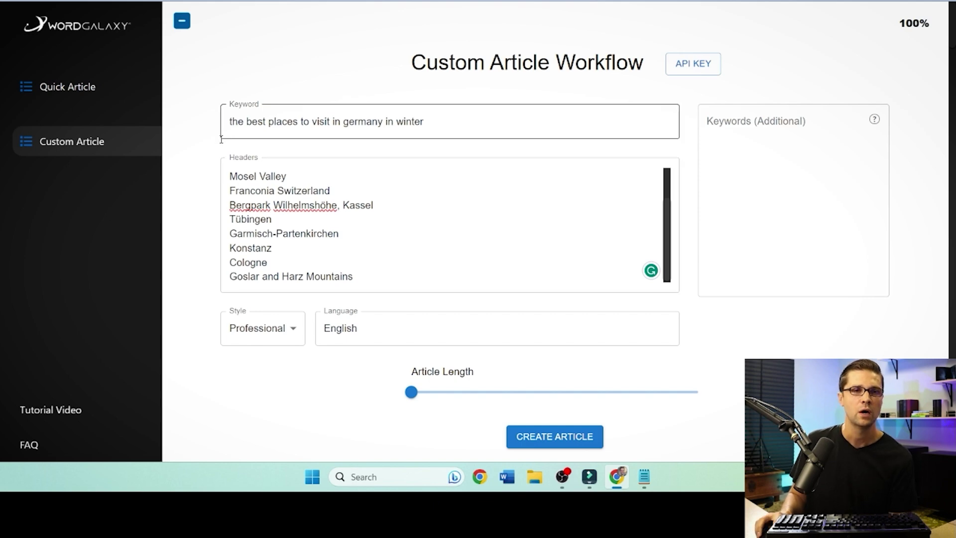
# Step: Switch to WordGalaxy's Custom Article Workflow and review the headers entered for the Germany-in-winter keyword
pyautogui.scroll(1, 343, 230)
pyautogui.scroll(-3, 343, 230)
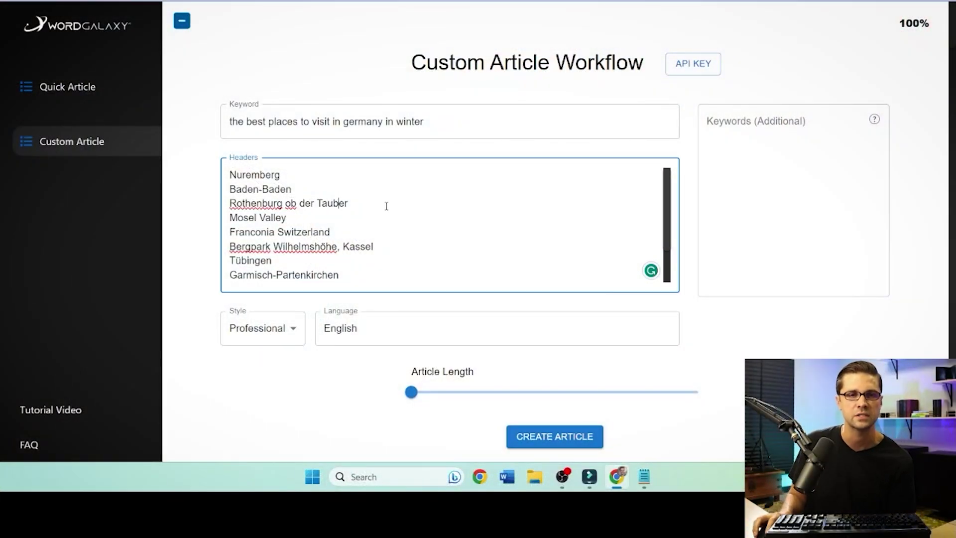
pyautogui.scroll(-2, 386, 205)
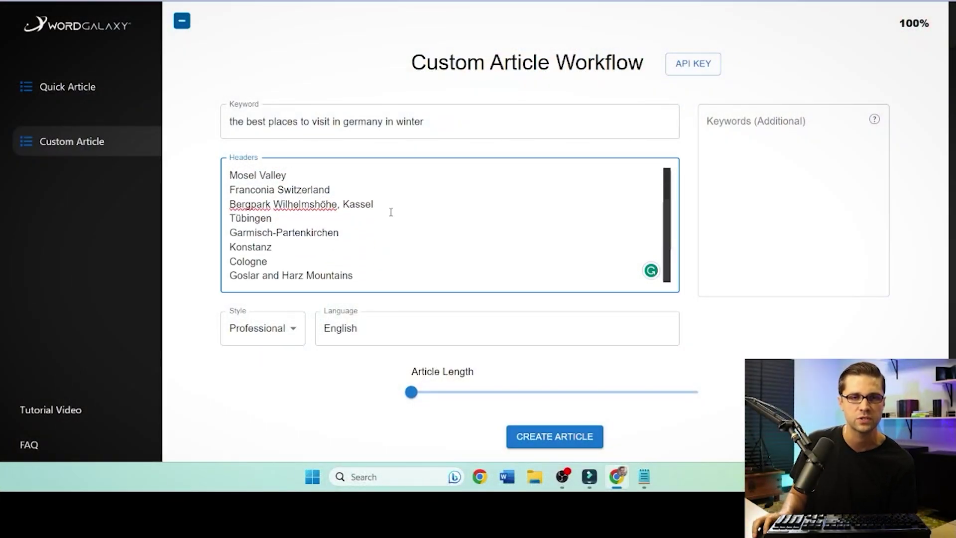
pyautogui.scroll(2, 386, 218)
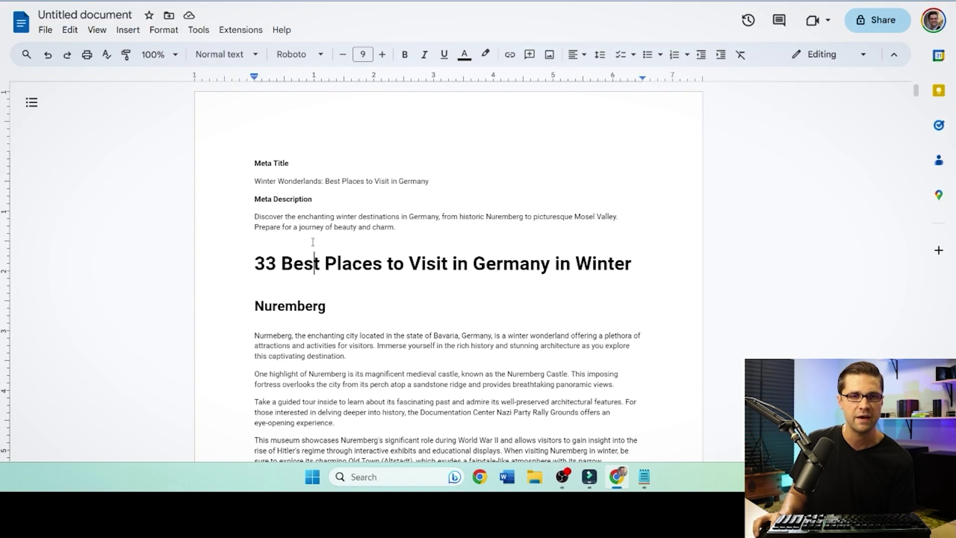
# Step: In the generated Google Docs article, highlight the words after the number in the title "33 Best Places to Visit in Germany in Winter"
pyautogui.click(277, 263)
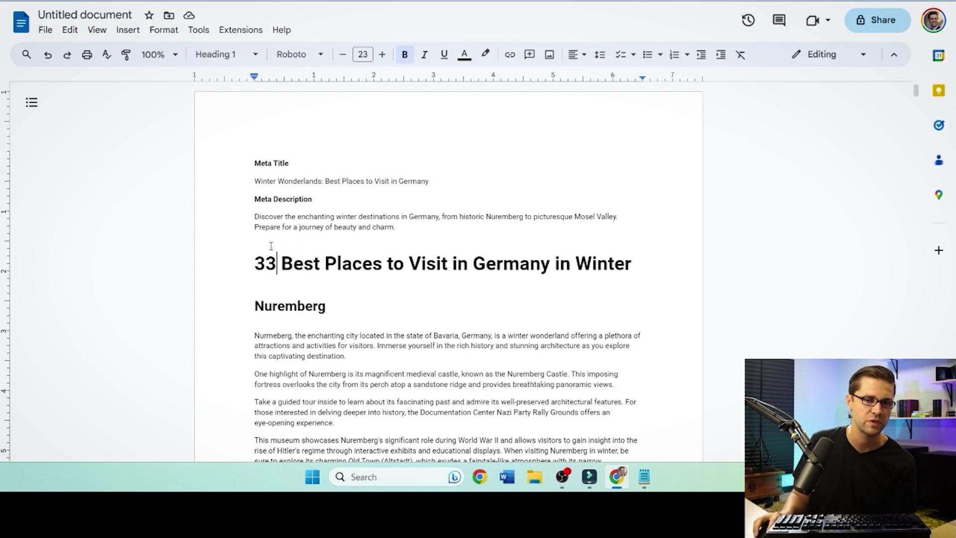
pyautogui.hotkey('ctrl', 'shift', 'Right')
pyautogui.hotkey('ctrl', 'shift', 'Right')
pyautogui.hotkey('ctrl', 'shift', 'Right')
pyautogui.hotkey('ctrl', 'shift', 'Right')
pyautogui.hotkey('ctrl', 'shift', 'Right')
pyautogui.hotkey('ctrl', 'shift', 'Right')
pyautogui.press('Right')
pyautogui.press('Right')
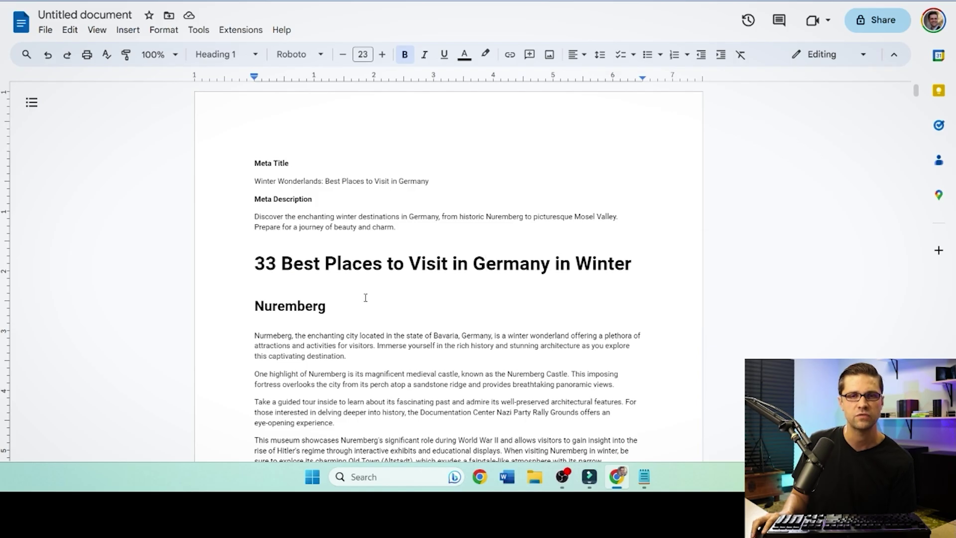
# Step: Skim the generated article's place sections and compare it with the title of the travelpassionate article on Germany in winter
pyautogui.scroll(-20, 366, 297)
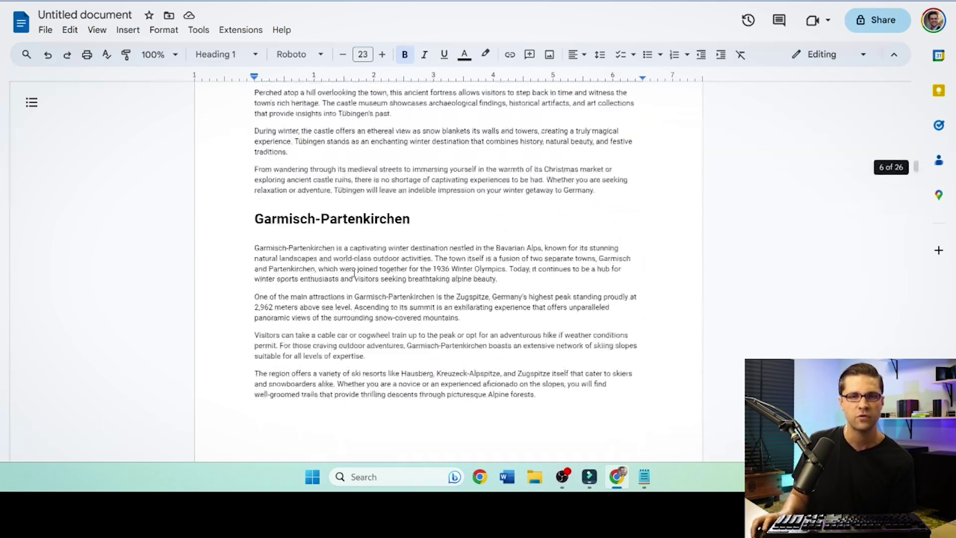
pyautogui.scroll(-20, 354, 273)
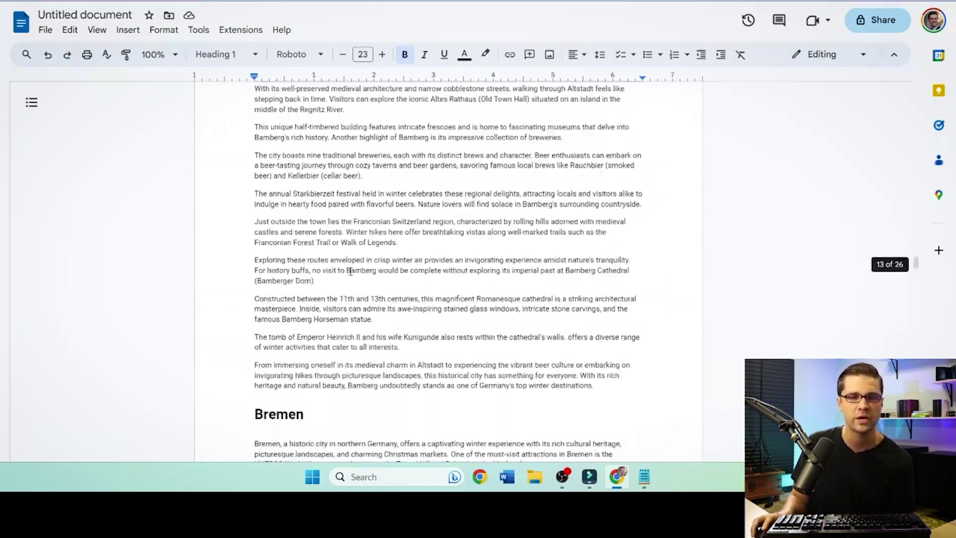
pyautogui.scroll(-20, 350, 272)
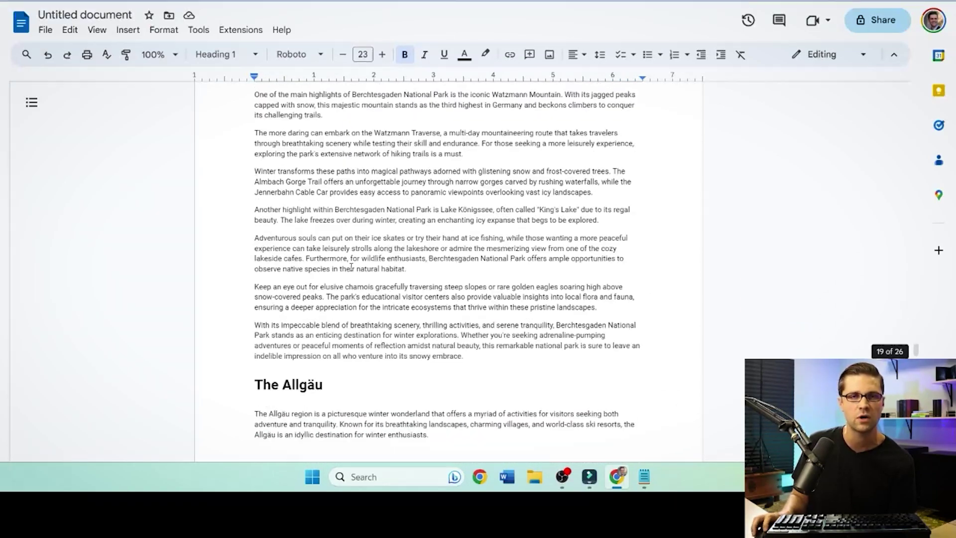
pyautogui.scroll(-3, 351, 267)
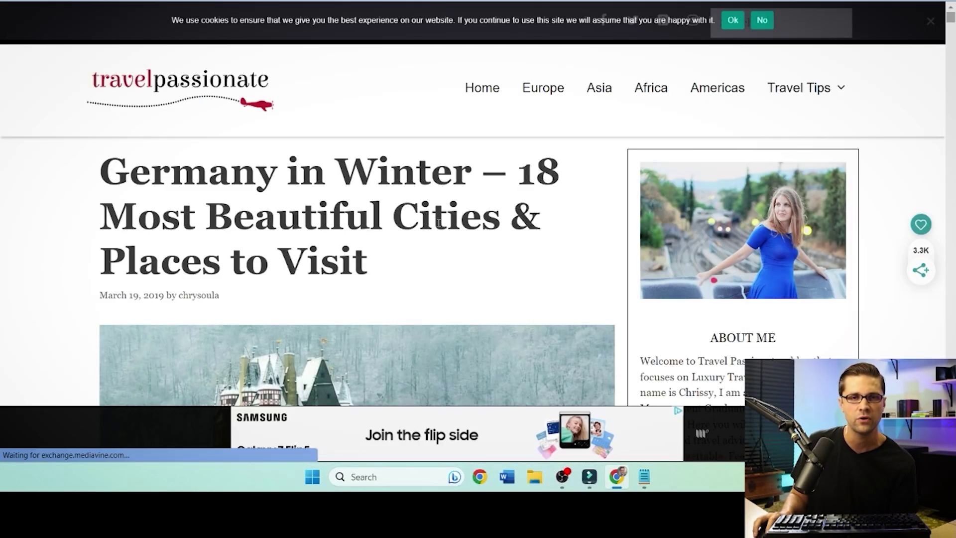
pyautogui.moveTo(521, 162); pyautogui.dragTo(535, 164)
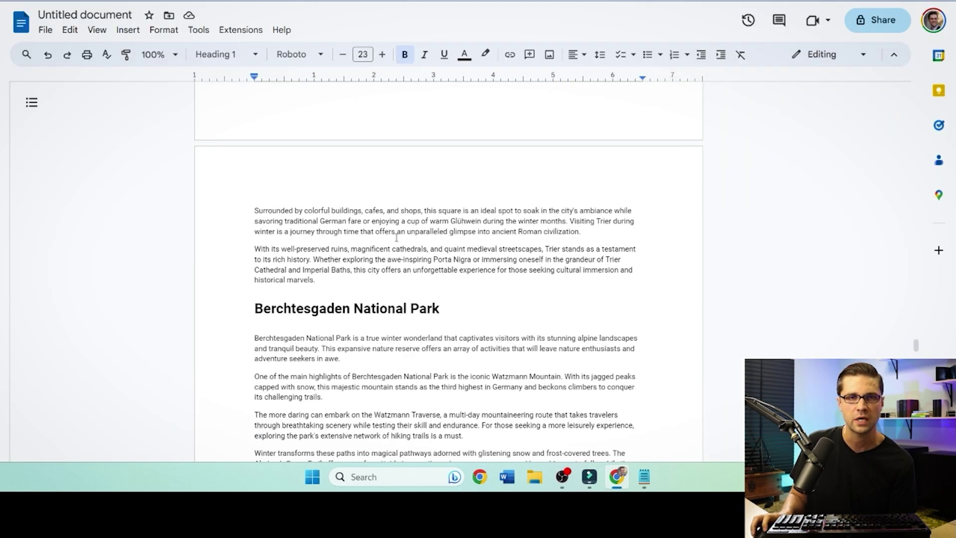
pyautogui.scroll(-10, 398, 226)
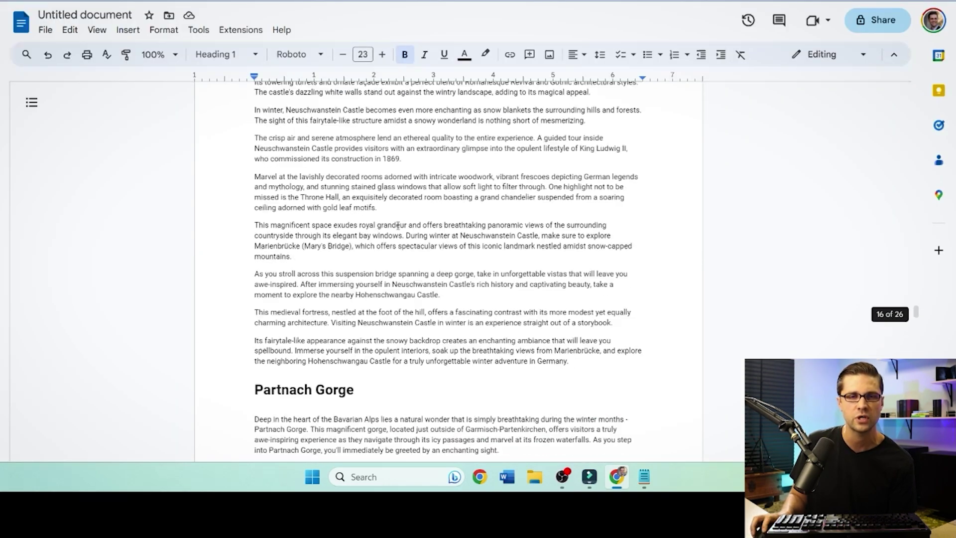